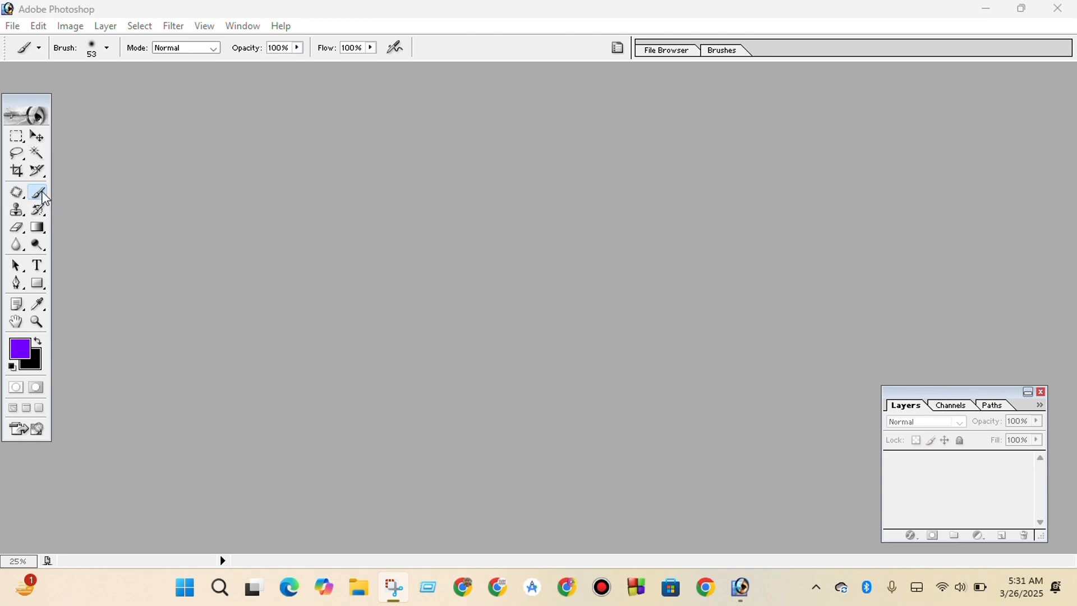
Make the Brush tool the active tool after checking the variants in its tool group.
click(42, 192)
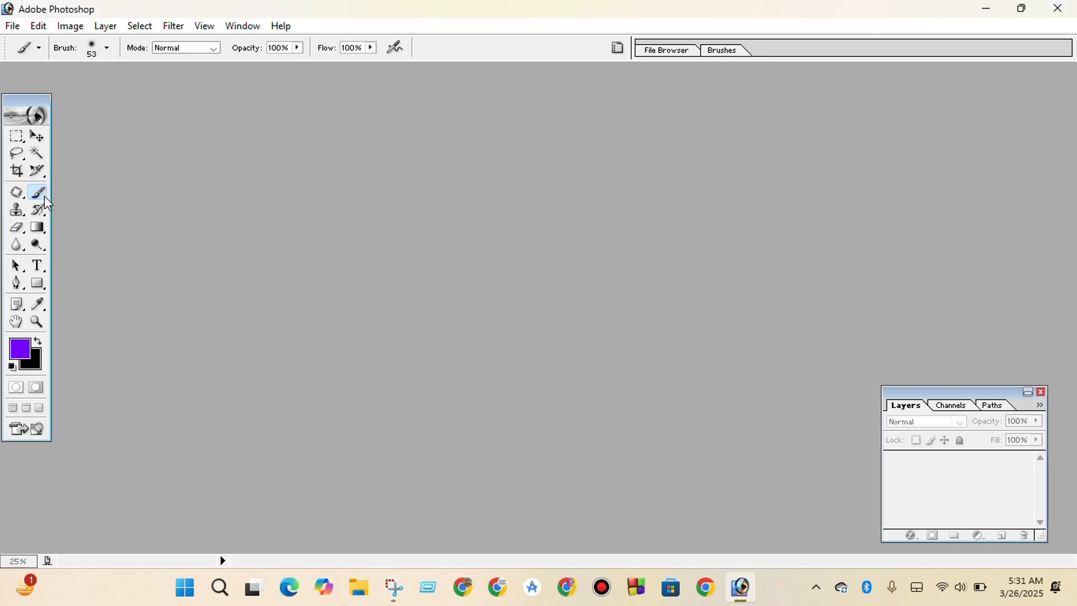
right_click(43, 197)
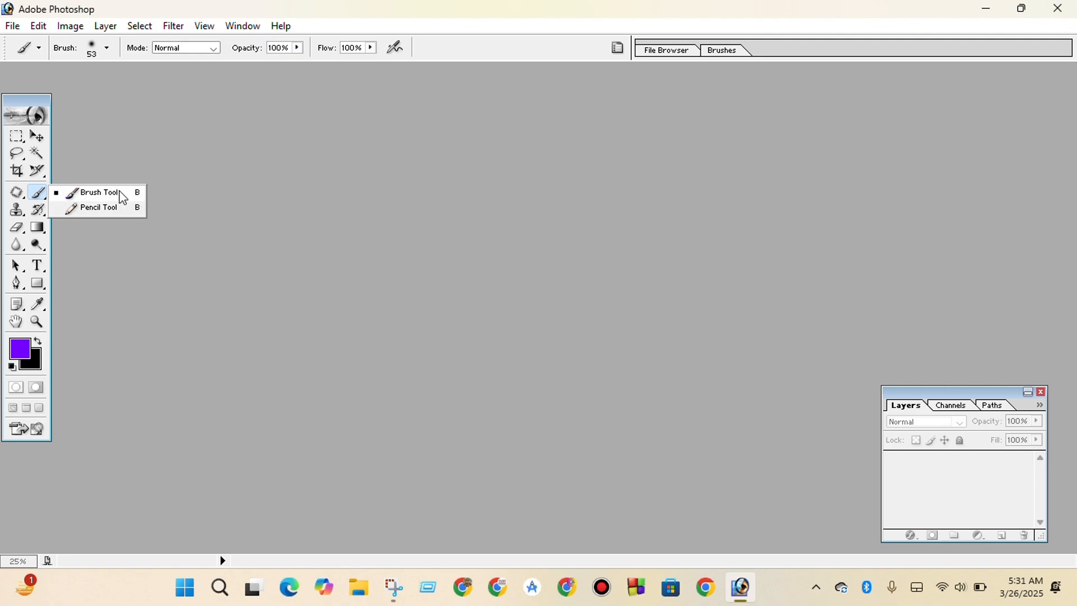
click(241, 204)
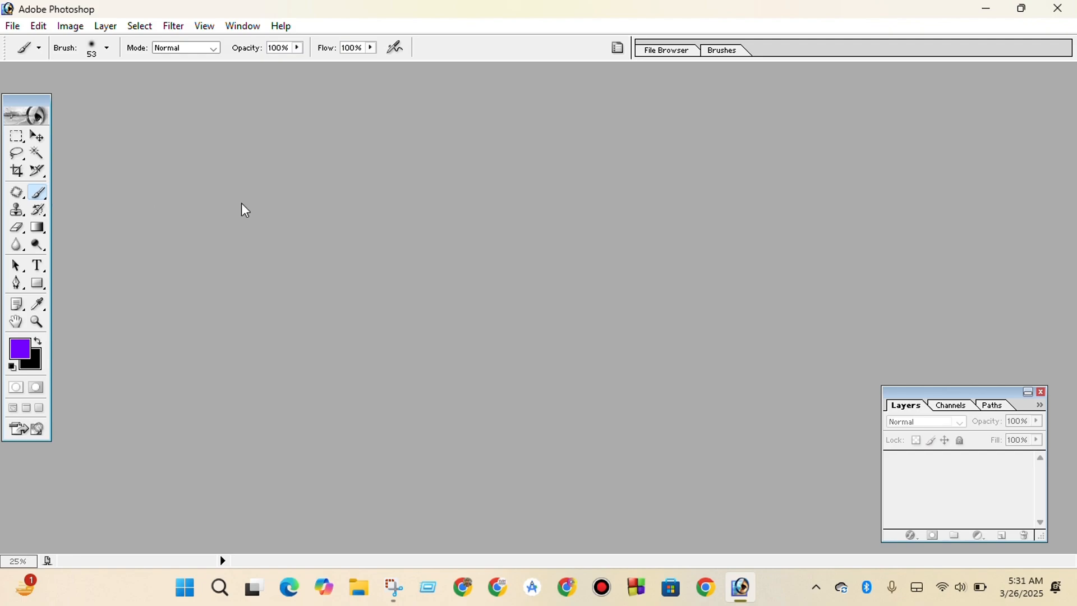
click(21, 134)
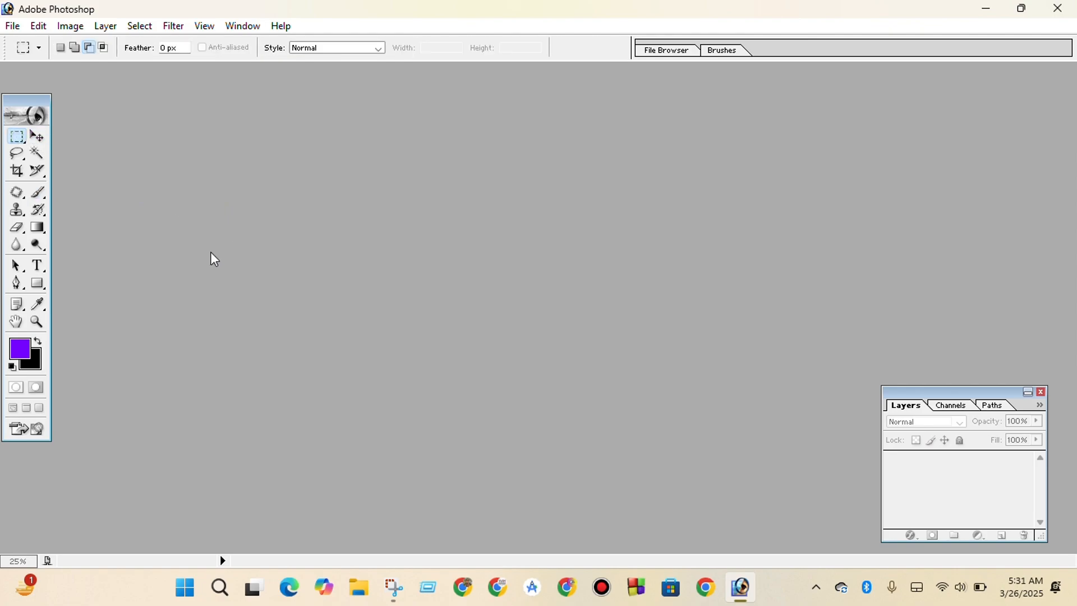
key(b)
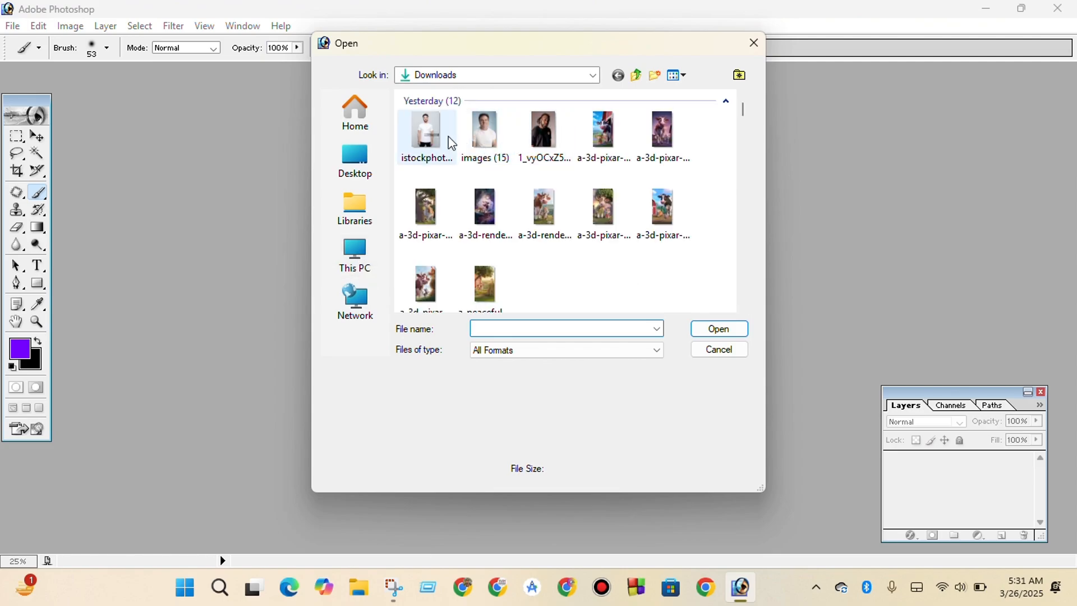
Open images (15) and 1_vyOCxZ5LOrR-EqLdwCWVmg.jpg from the Downloads folder and maximize images (15).
double_click(478, 130)
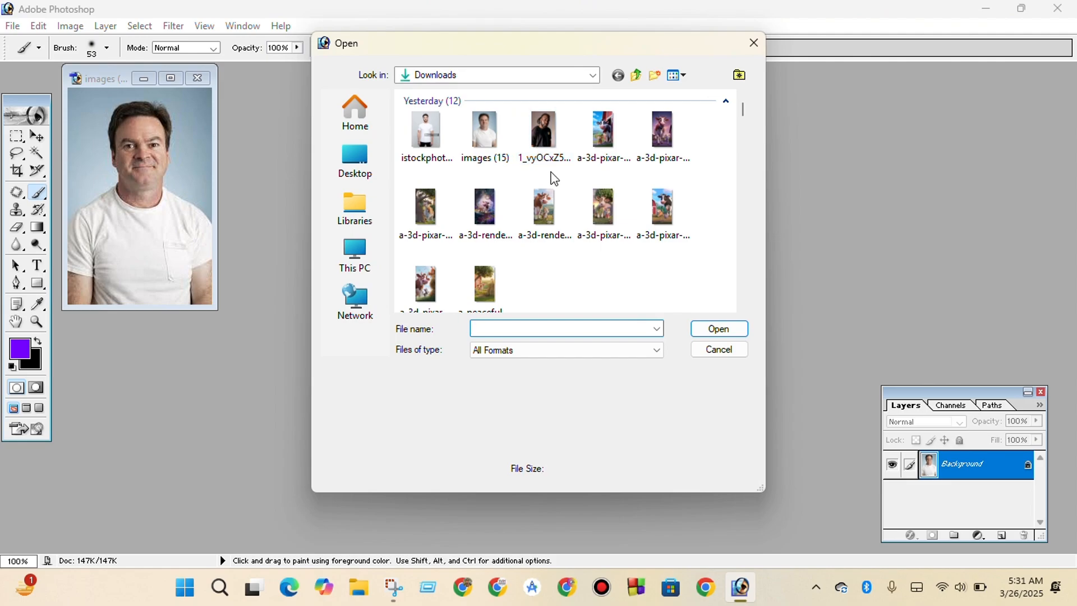
double_click(543, 141)
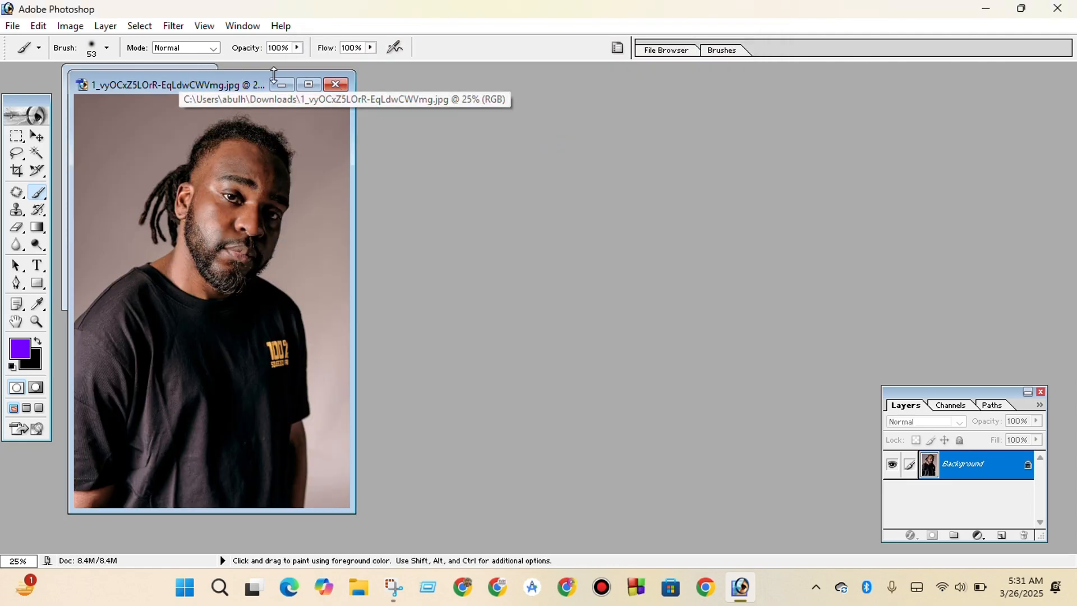
drag(275, 75, 503, 113)
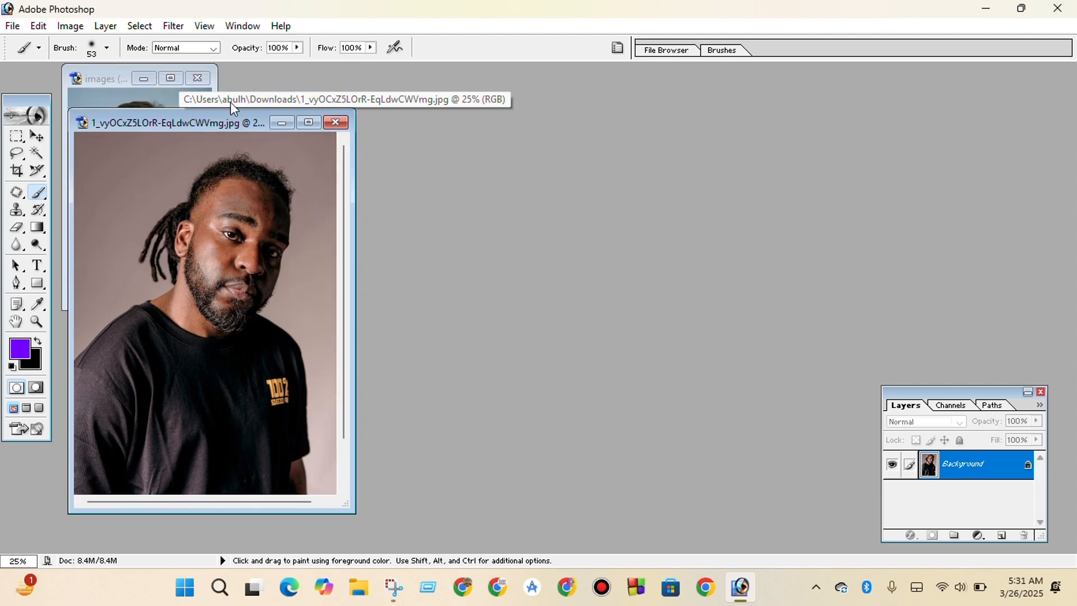
click(170, 78)
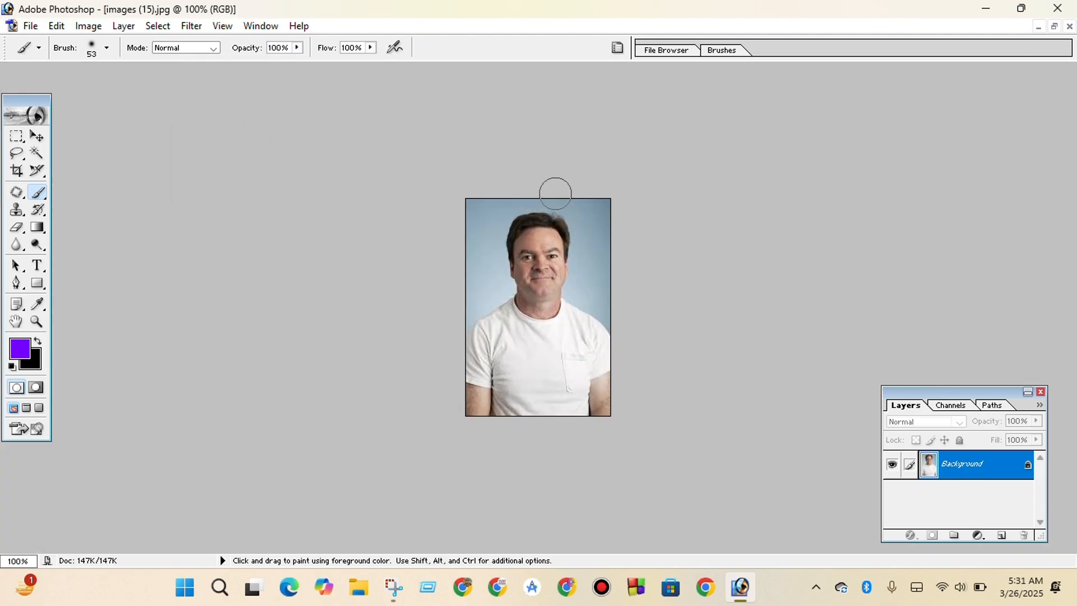
Reduce the brush's master diameter to 38 px.
scroll(625, 200, down, 1)
scroll(626, 200, up, 9)
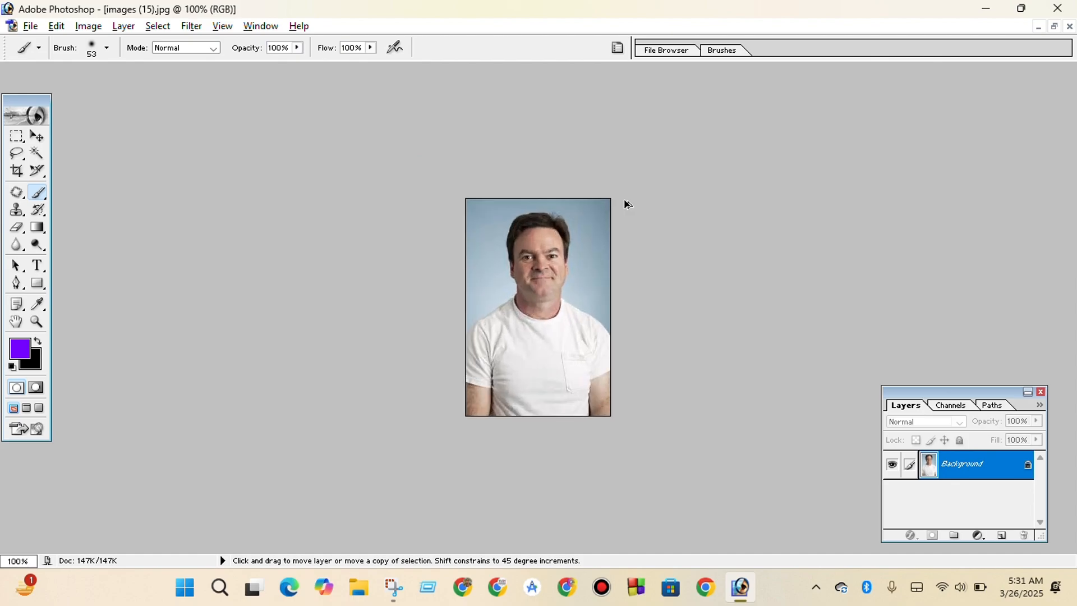
scroll(625, 202, up, 1)
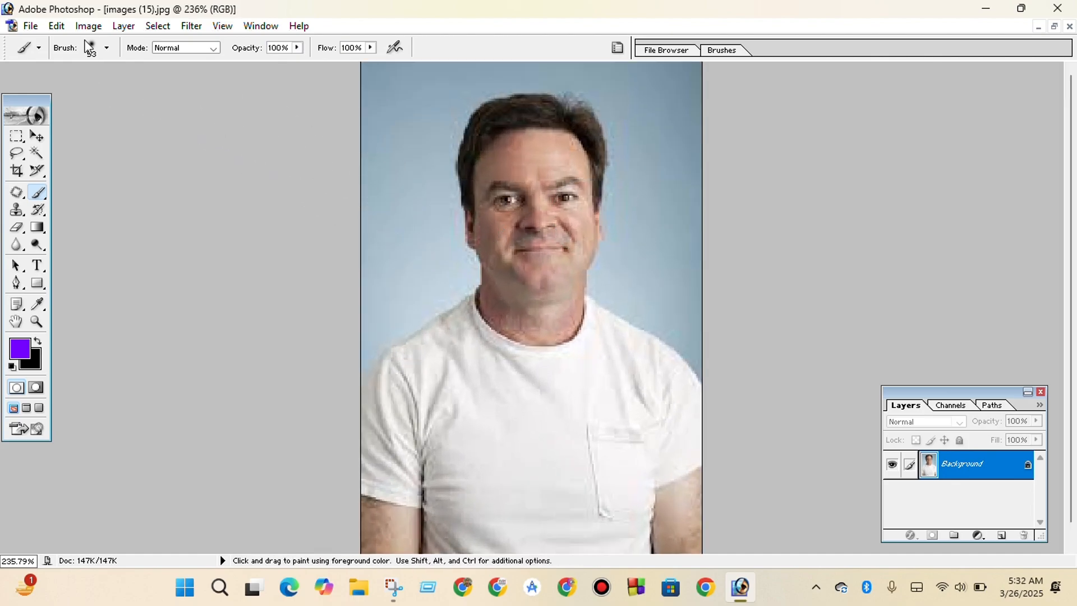
click(107, 48)
drag(100, 90, 50, 91)
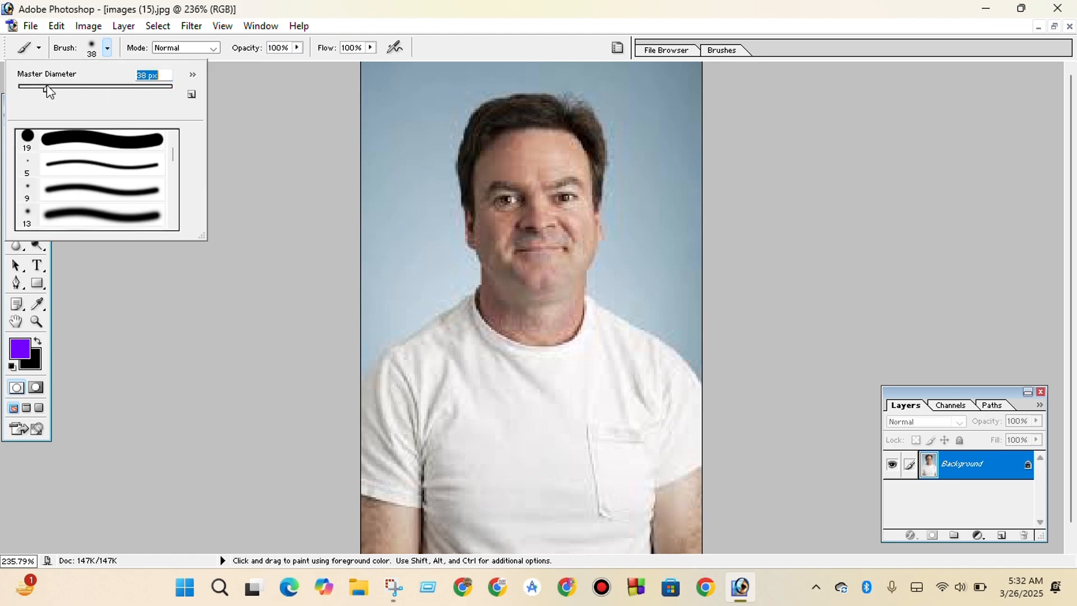
click(230, 185)
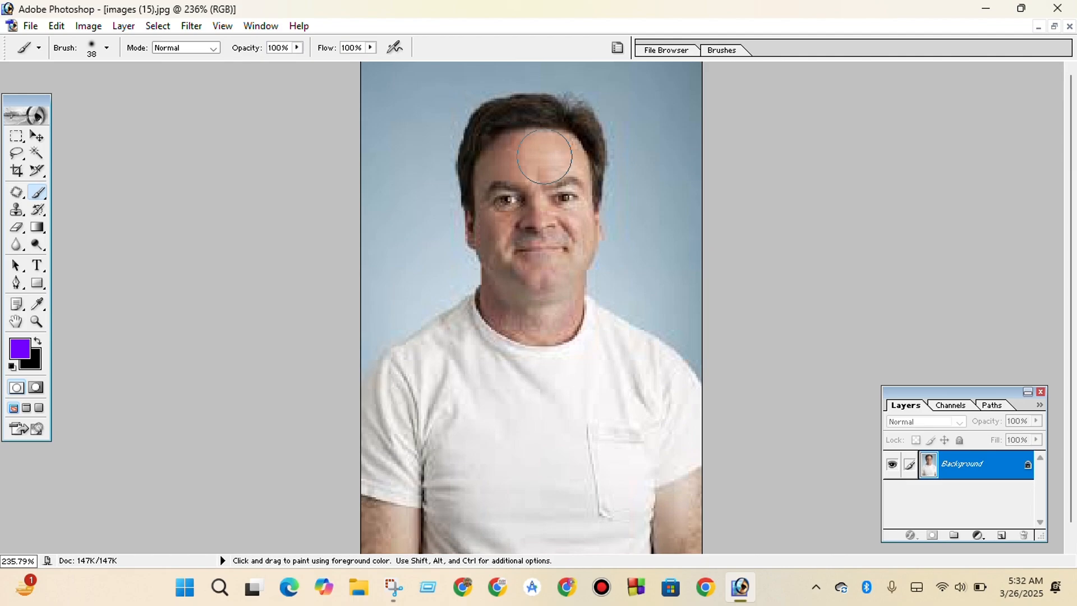
Sample the forehead skin tone in images (15).jpg as the foreground color and close that image without saving.
key(alt)
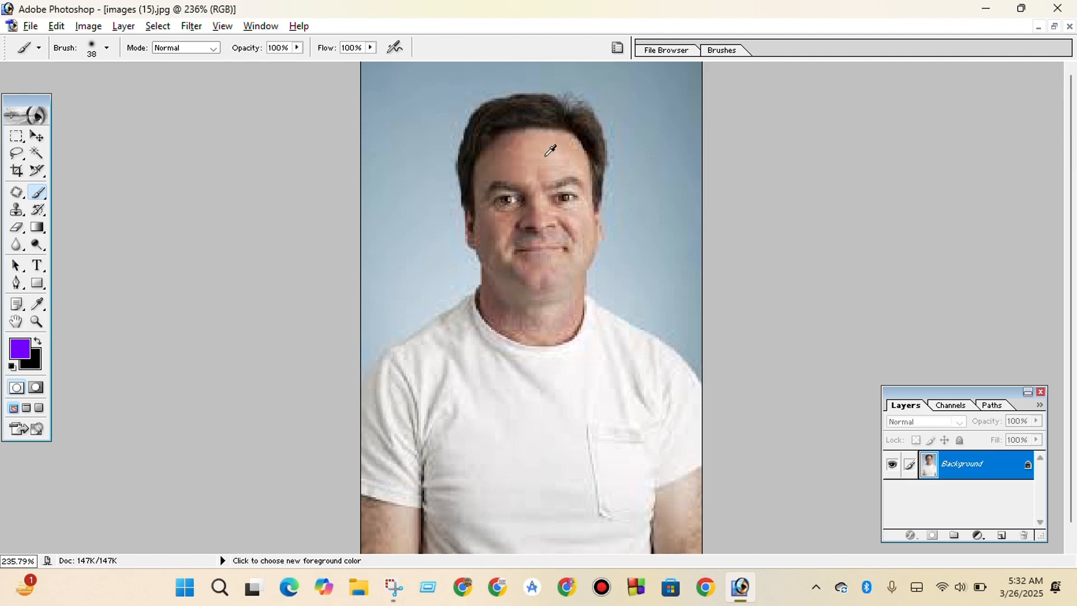
alt+click(550, 150)
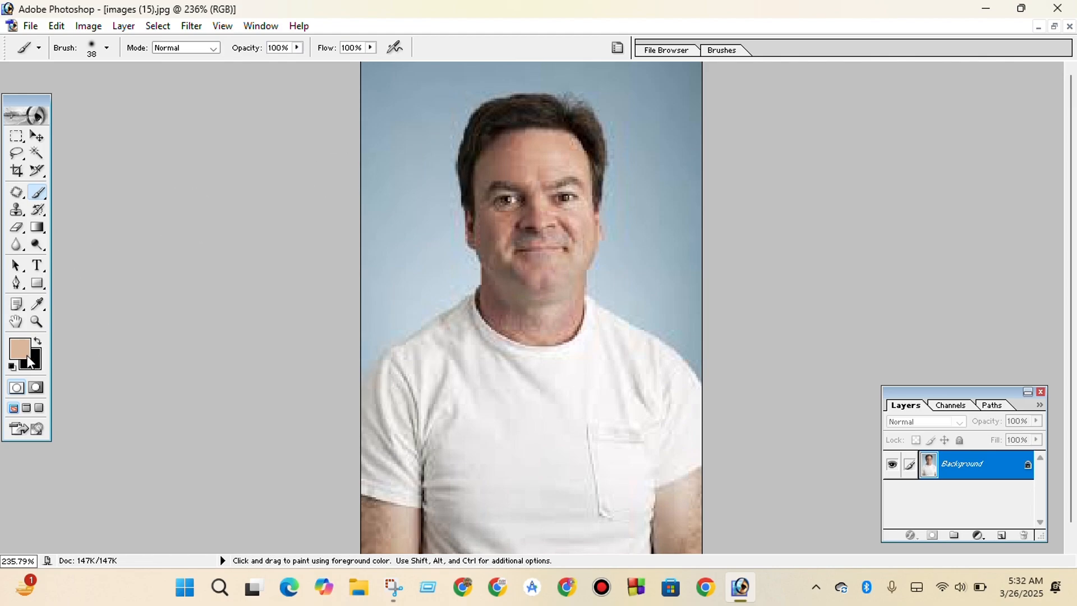
alt+click(554, 157)
click(1069, 26)
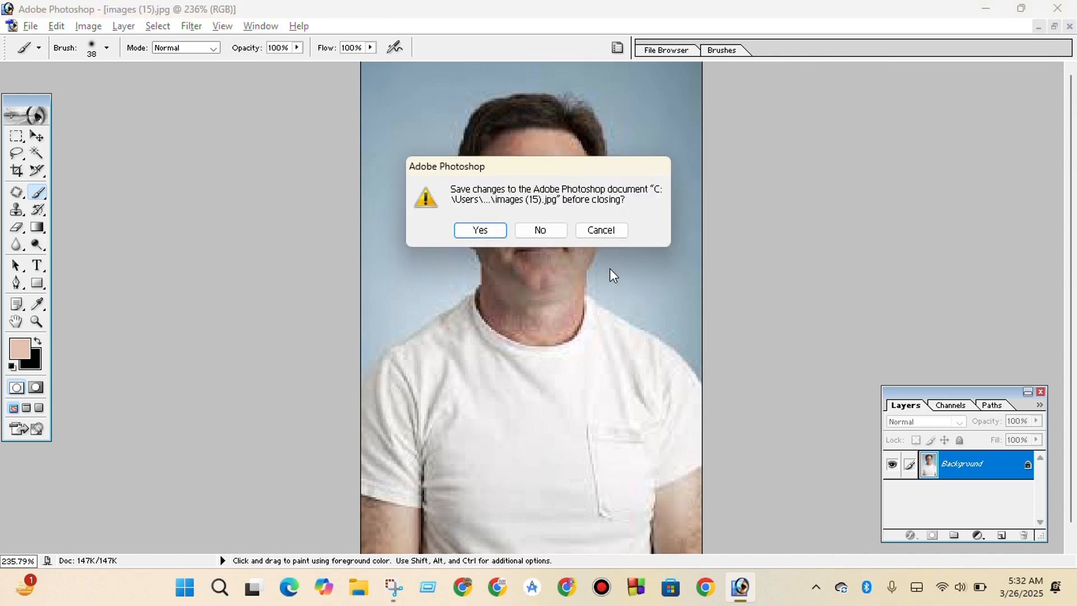
click(541, 231)
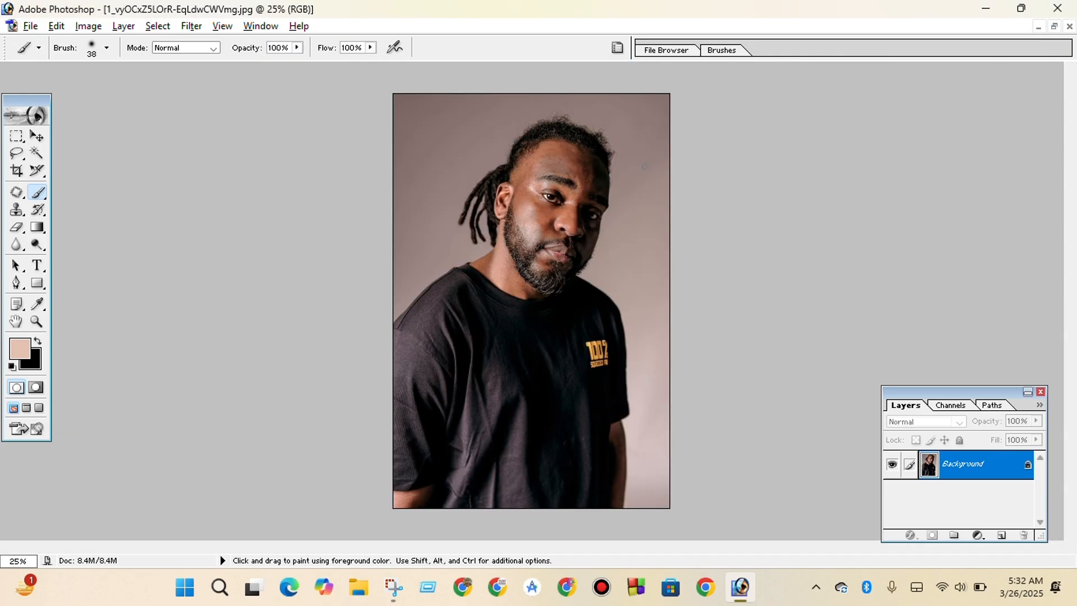
Try painting the sampled skin tone over the forehead of the remaining portrait at 100% opacity.
key(ctrl+plus)
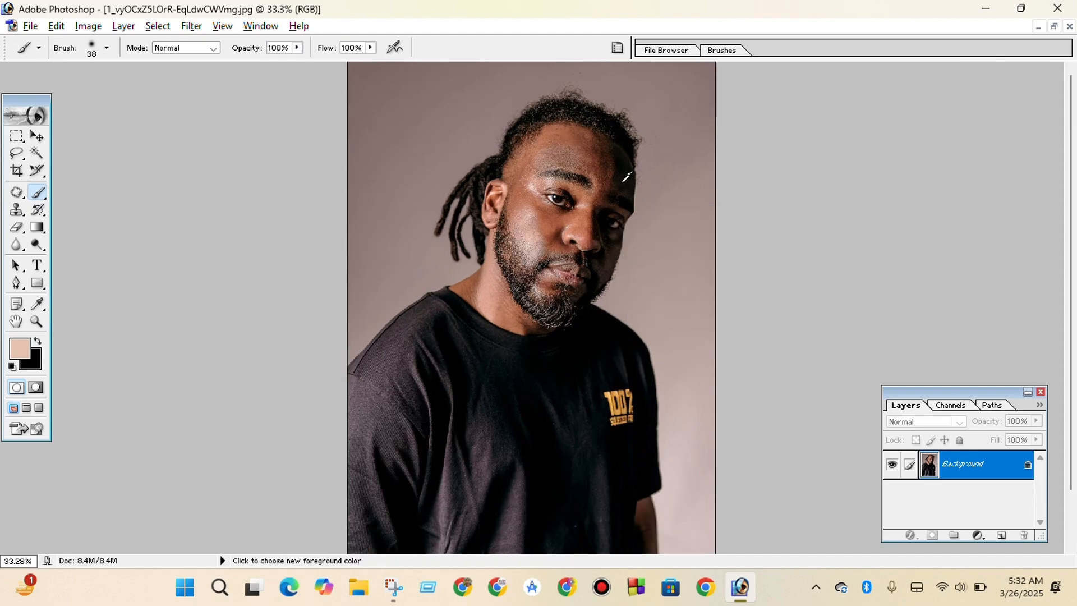
scroll(625, 185, up, 4)
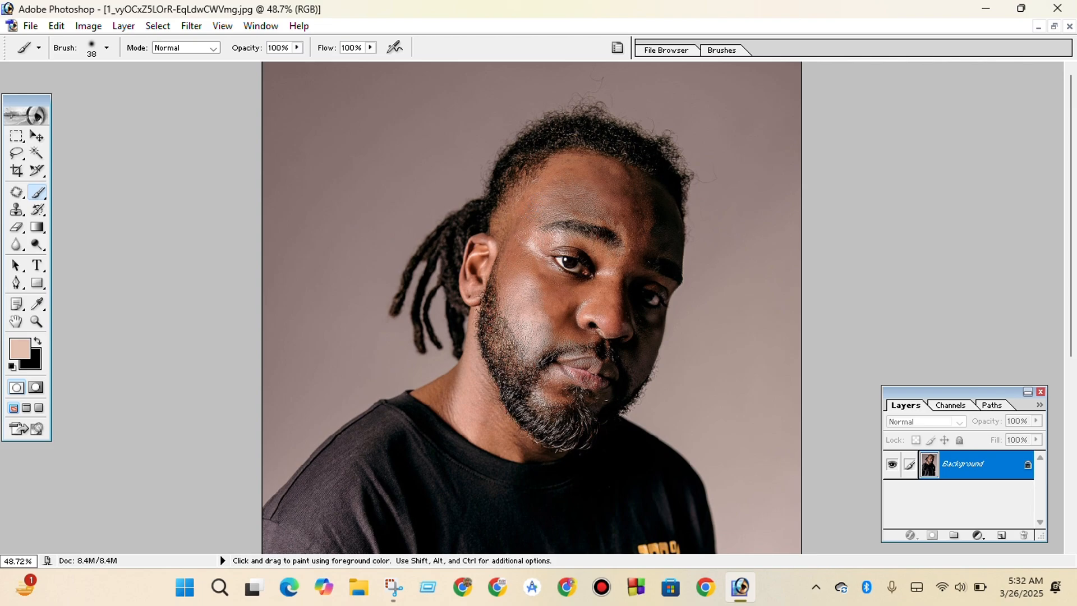
mouse_move(535, 202)
mouse_down()
mouse_move(568, 177)
mouse_move(547, 199)
mouse_move(569, 167)
mouse_move(552, 170)
mouse_move(537, 193)
mouse_move(561, 167)
mouse_up()
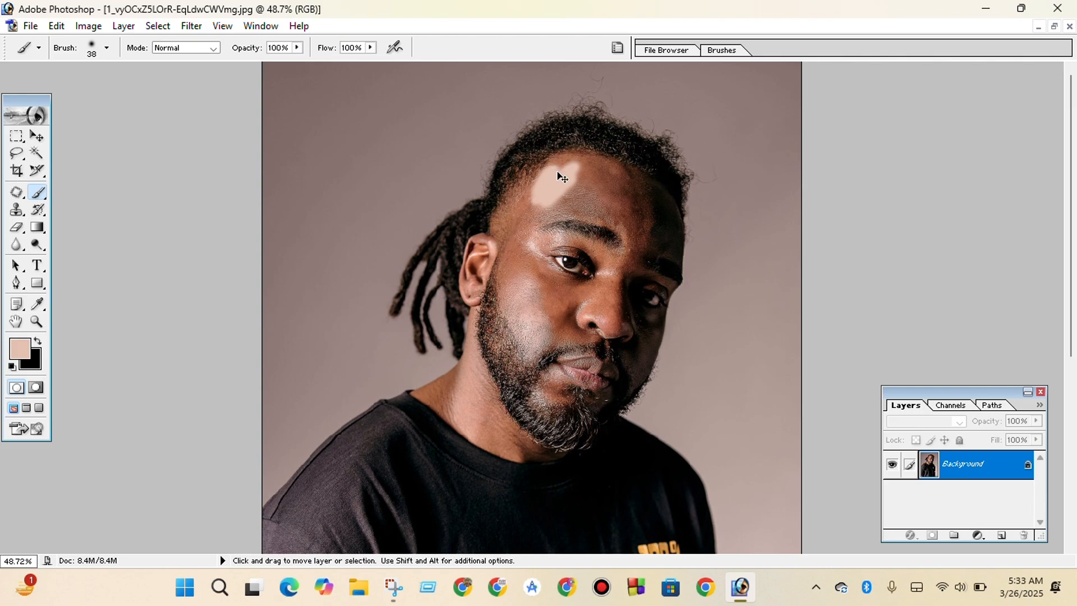
key(ctrl+z)
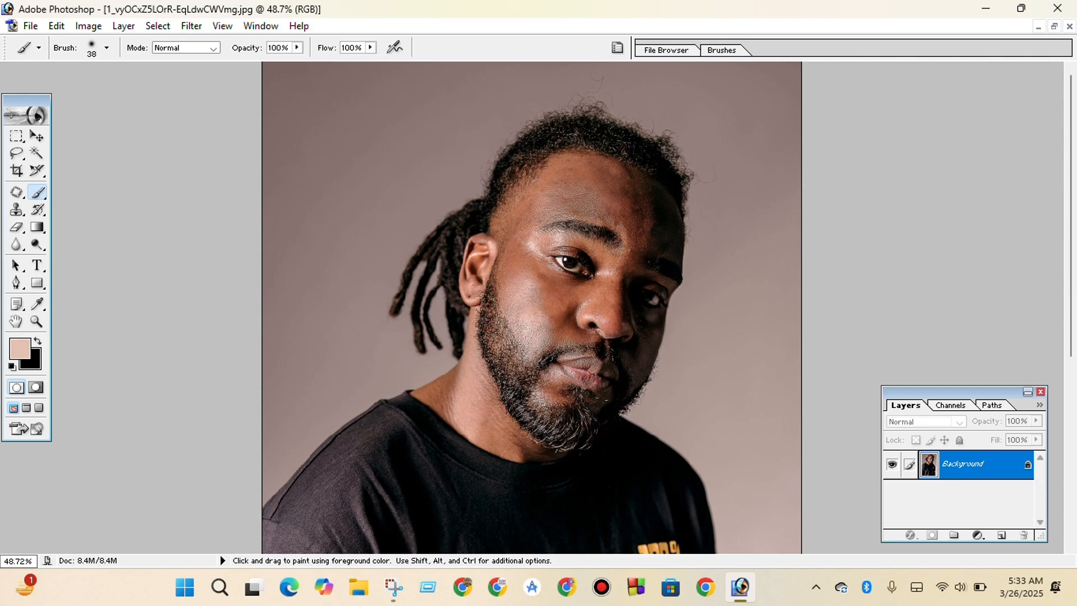
Set the brush opacity to 31% and its flow to 35%.
click(296, 48)
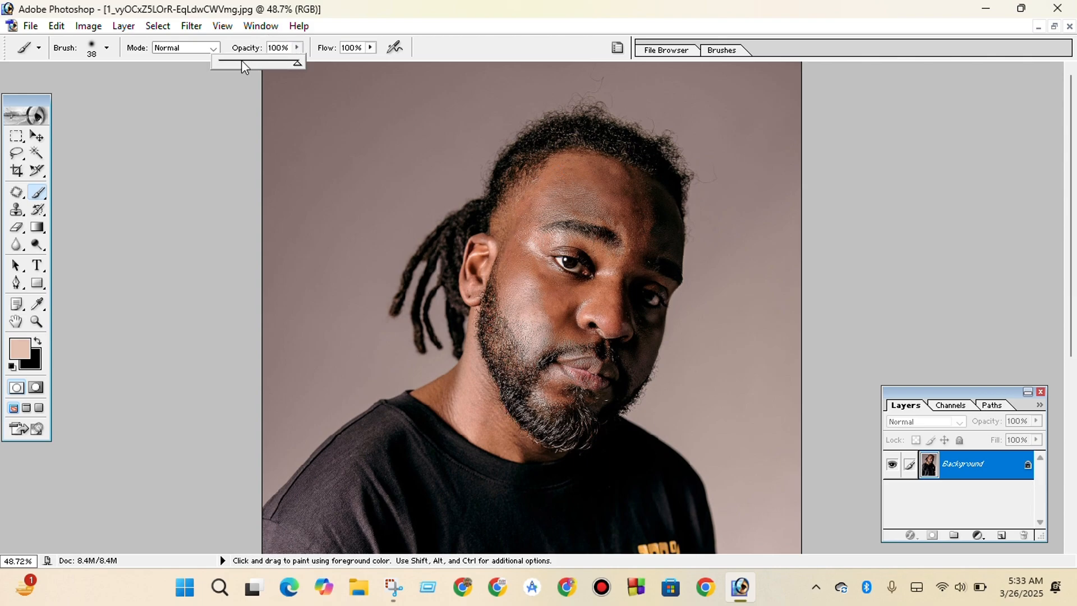
drag(241, 60, 237, 62)
drag(240, 61, 243, 61)
click(369, 48)
drag(319, 60, 313, 63)
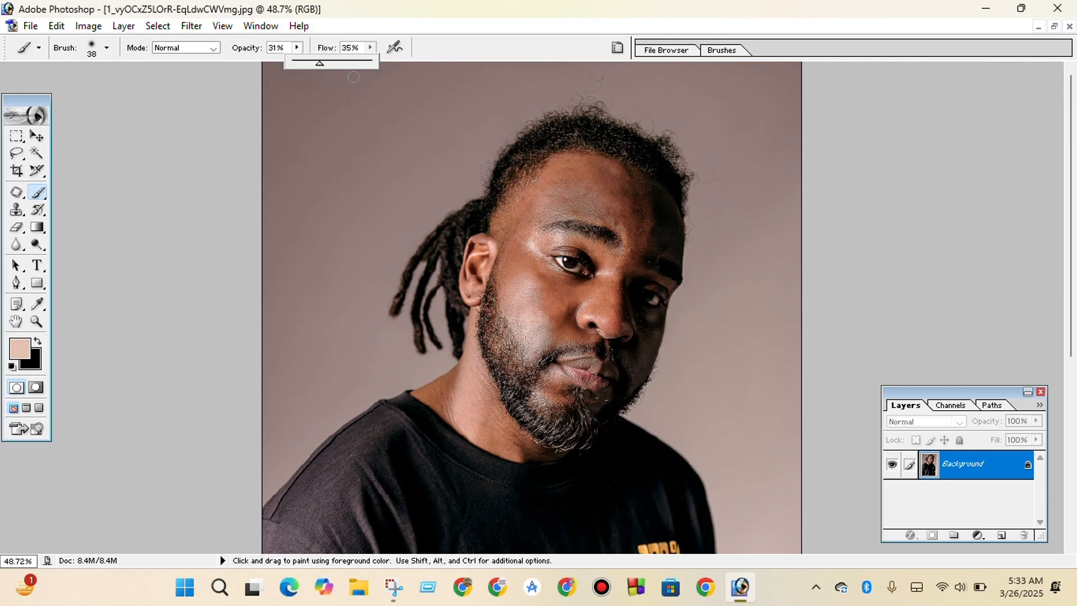
click(228, 139)
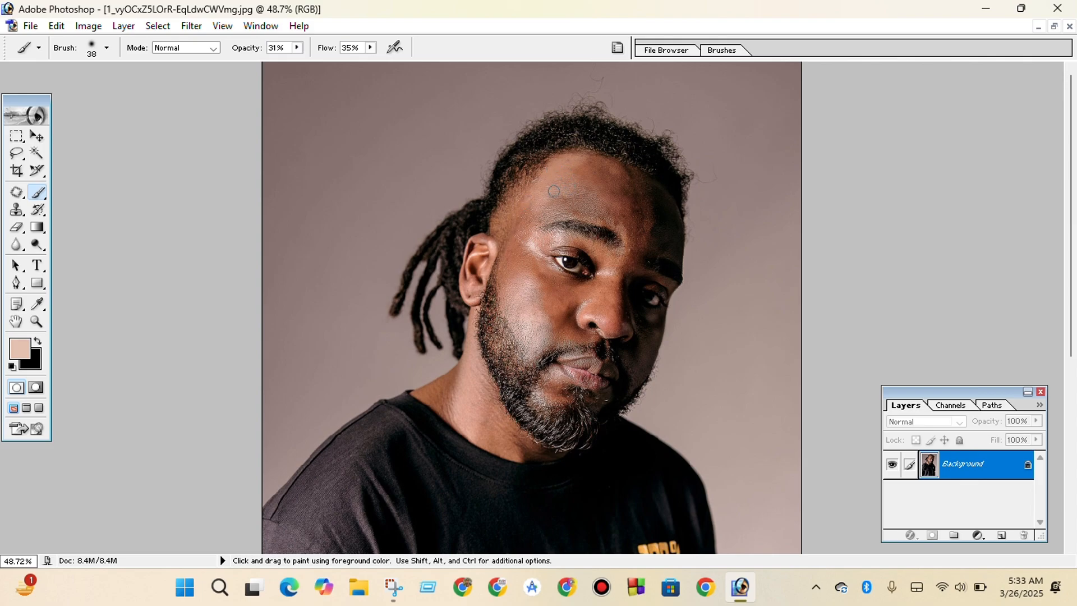
Lighten the man's forehead with soft strokes of the sampled skin tone and inspect the blend up close.
mouse_move(585, 175)
mouse_down()
mouse_move(602, 173)
mouse_move(581, 170)
mouse_move(600, 160)
mouse_move(614, 168)
mouse_move(540, 192)
mouse_move(525, 212)
mouse_move(531, 194)
mouse_move(519, 250)
mouse_move(525, 214)
mouse_move(520, 231)
mouse_move(611, 199)
mouse_move(607, 170)
mouse_move(617, 179)
mouse_move(617, 221)
mouse_move(528, 209)
mouse_move(561, 166)
mouse_move(591, 188)
mouse_up()
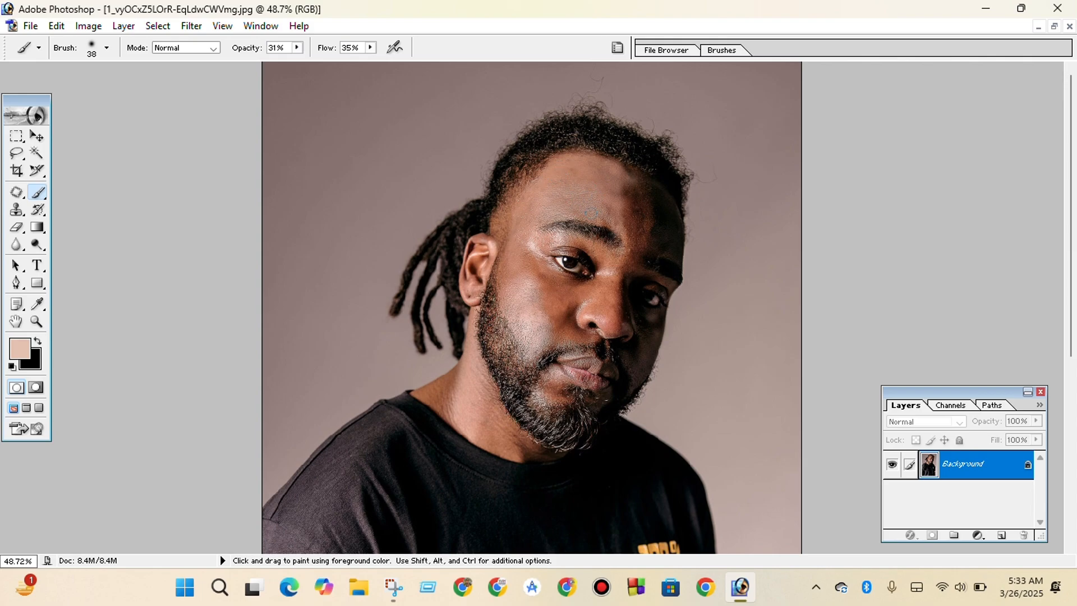
scroll(586, 201, down, 1)
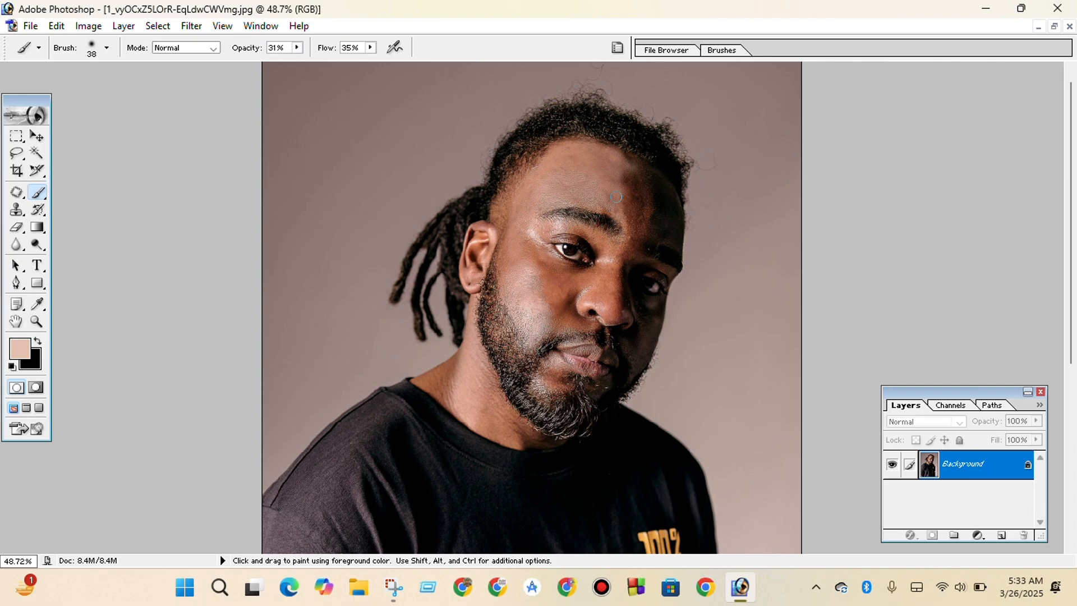
scroll(616, 197, up, 3)
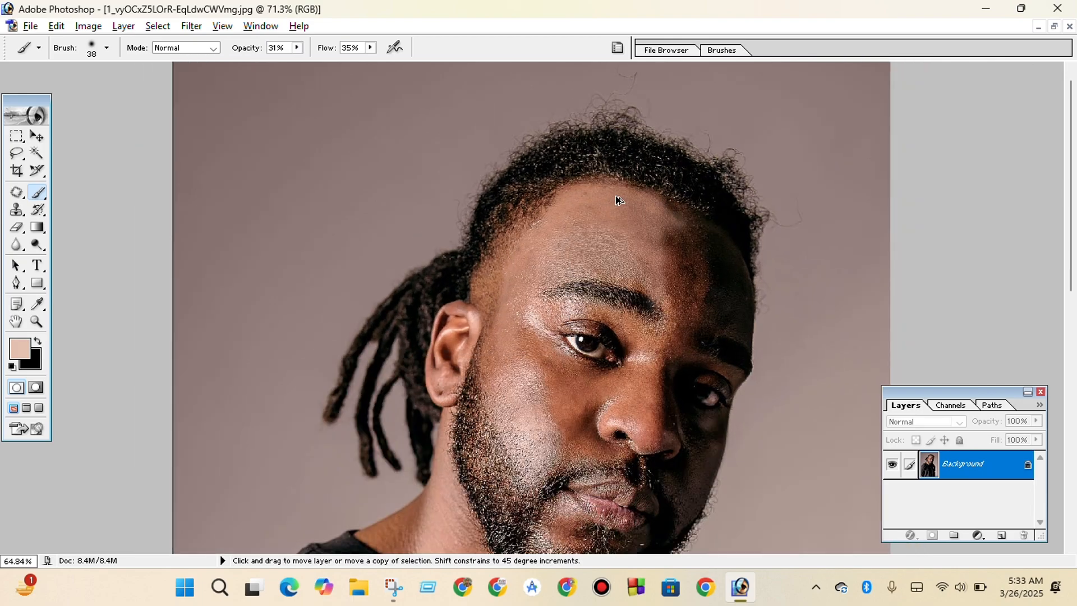
scroll(617, 200, down, 3)
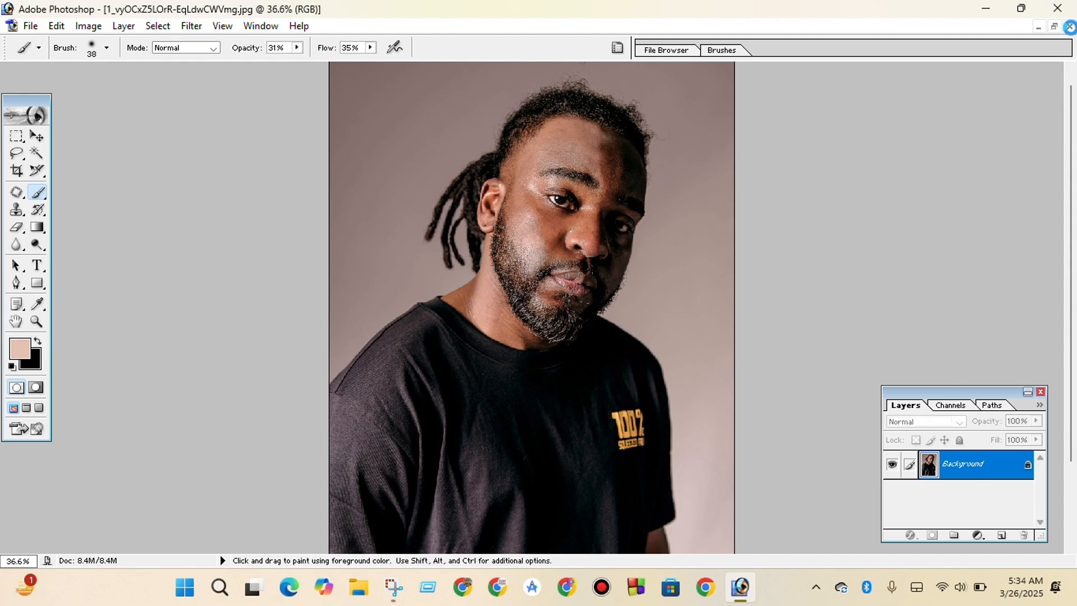
Close the painted portrait without saving, then reopen 1_vyOCxZ5LOrR-EqLdwCWVmg.jpg from Downloads and maximize it.
click(1069, 26)
click(530, 237)
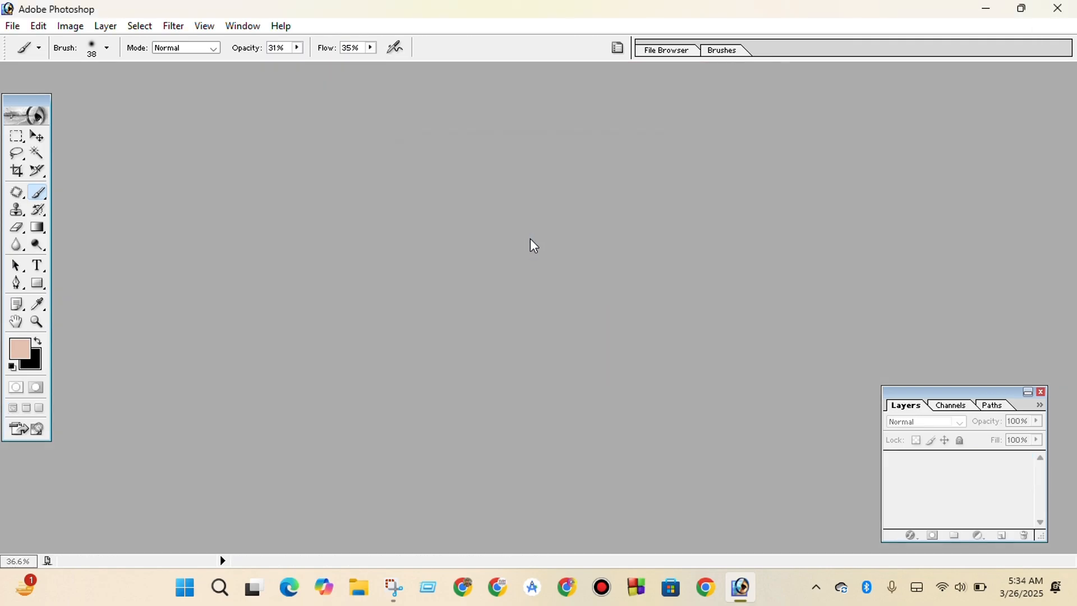
double_click(474, 273)
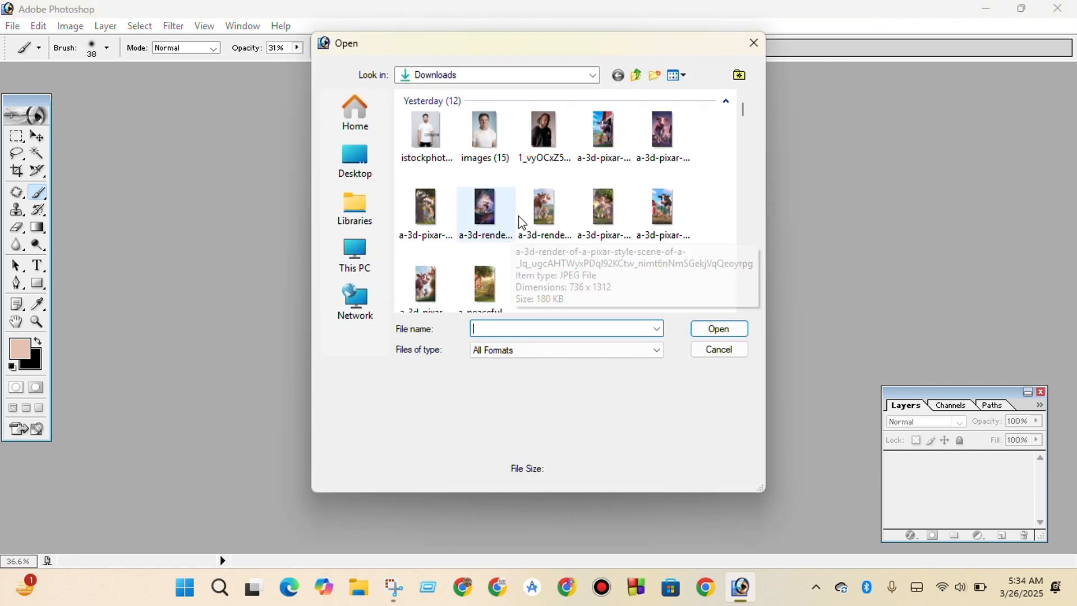
double_click(538, 155)
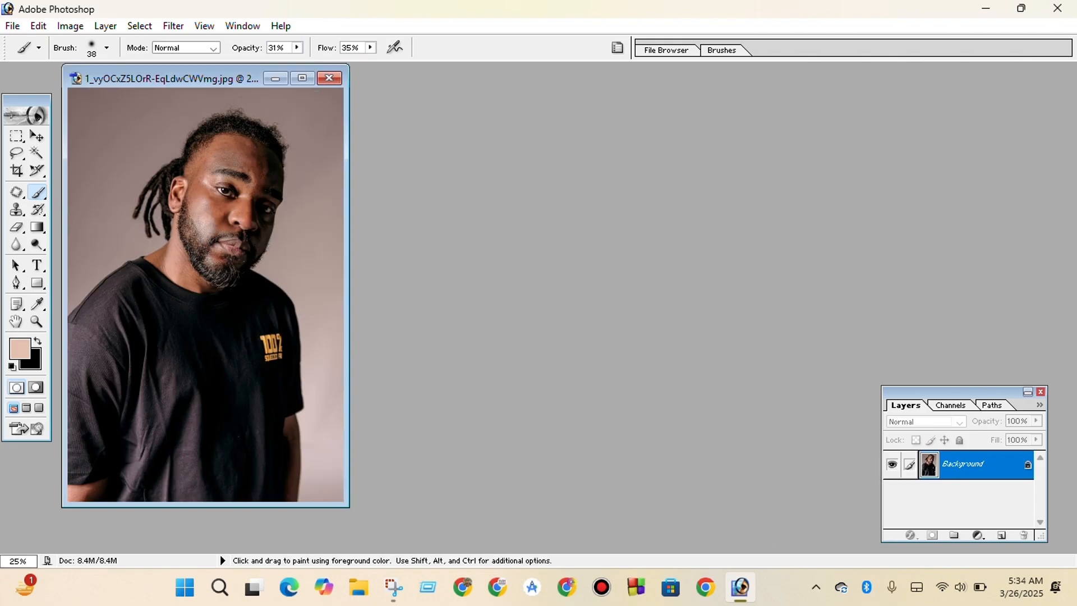
click(302, 78)
Brighten the portrait with a Curves adjustment, raising the RGB midtones from input 124 to output 141.
key(ctrl)
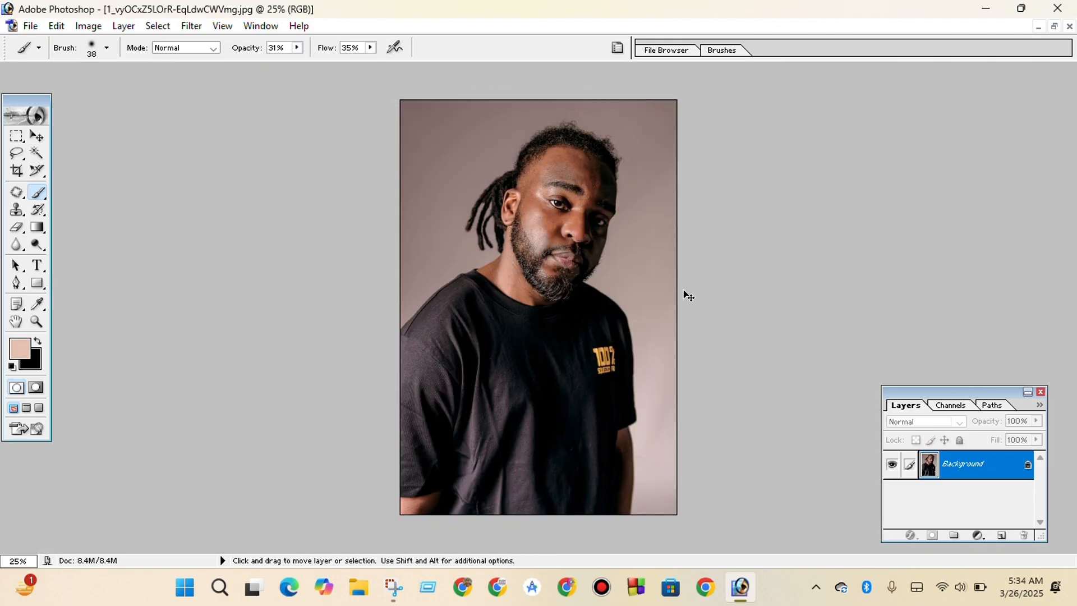
key(ctrl+m)
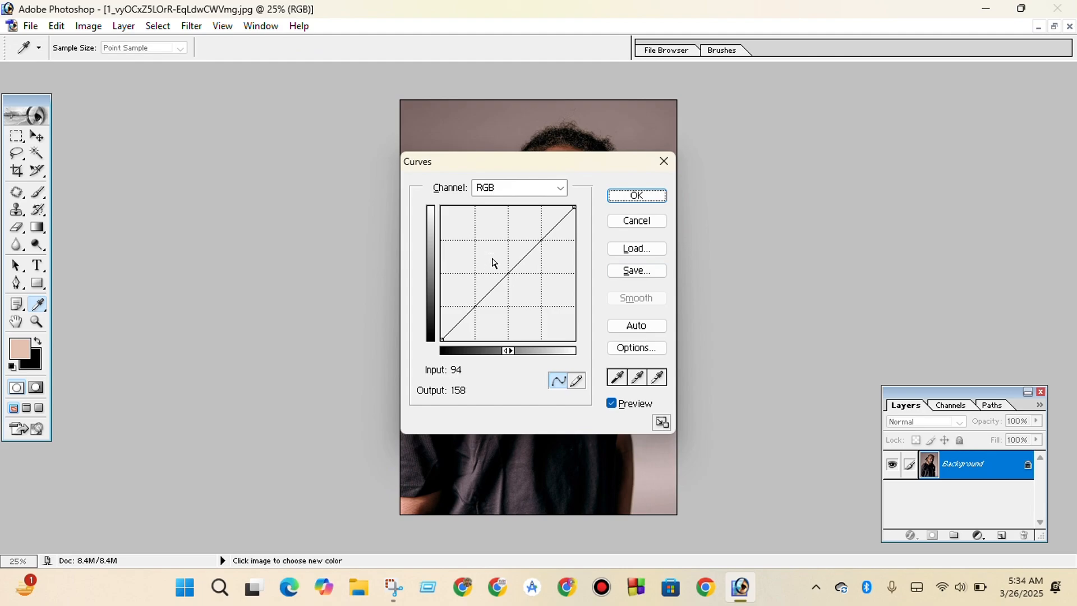
drag(506, 273, 506, 265)
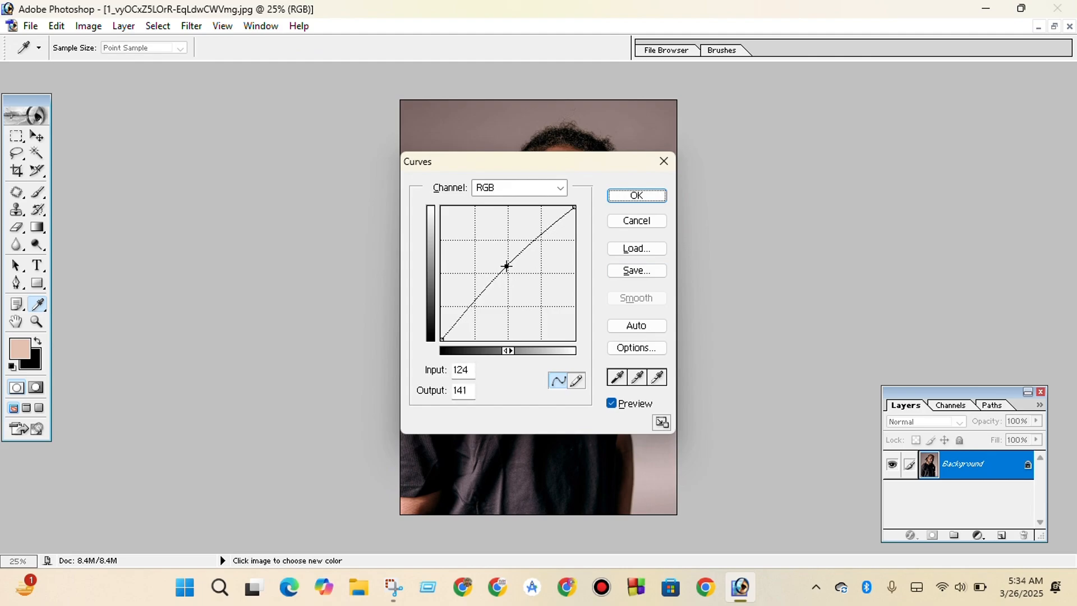
click(630, 194)
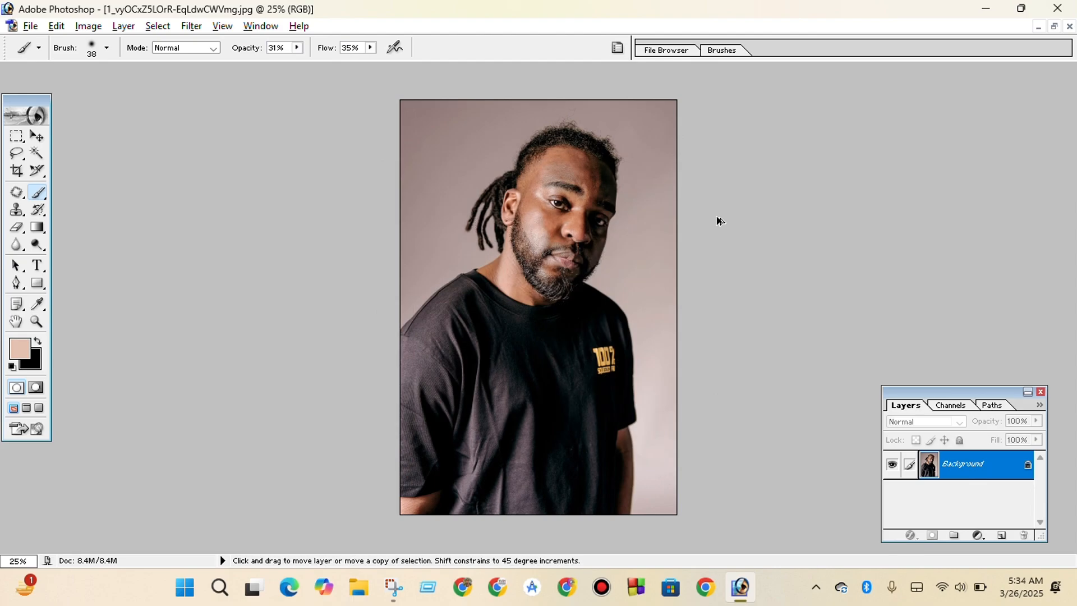
Sample the light skin tone on the man's neck as the foreground color for the brush.
scroll(720, 221, up, 1)
scroll(720, 221, up, 2)
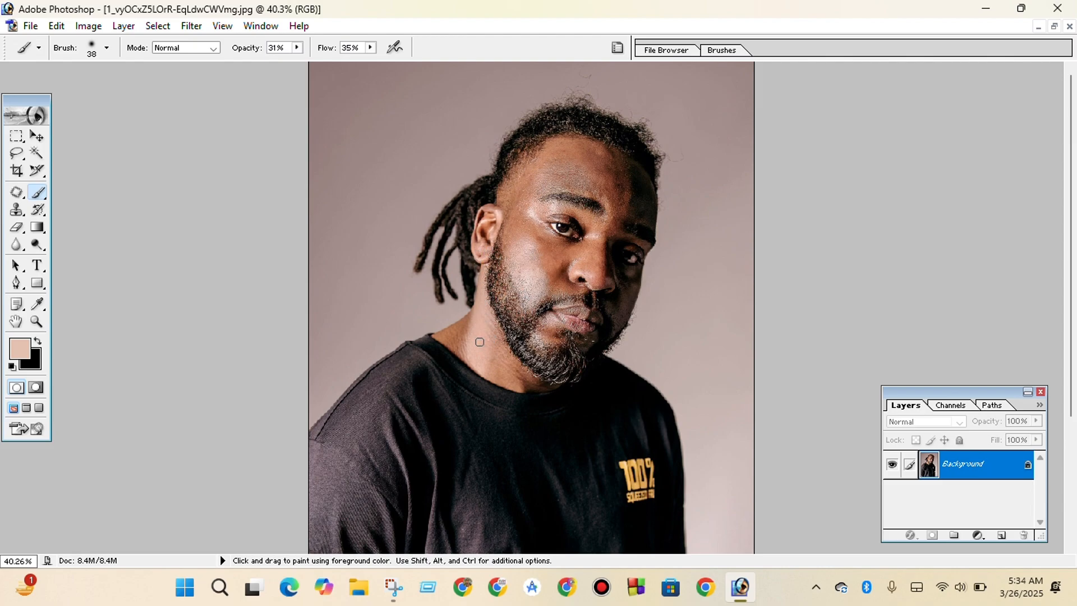
key(alt)
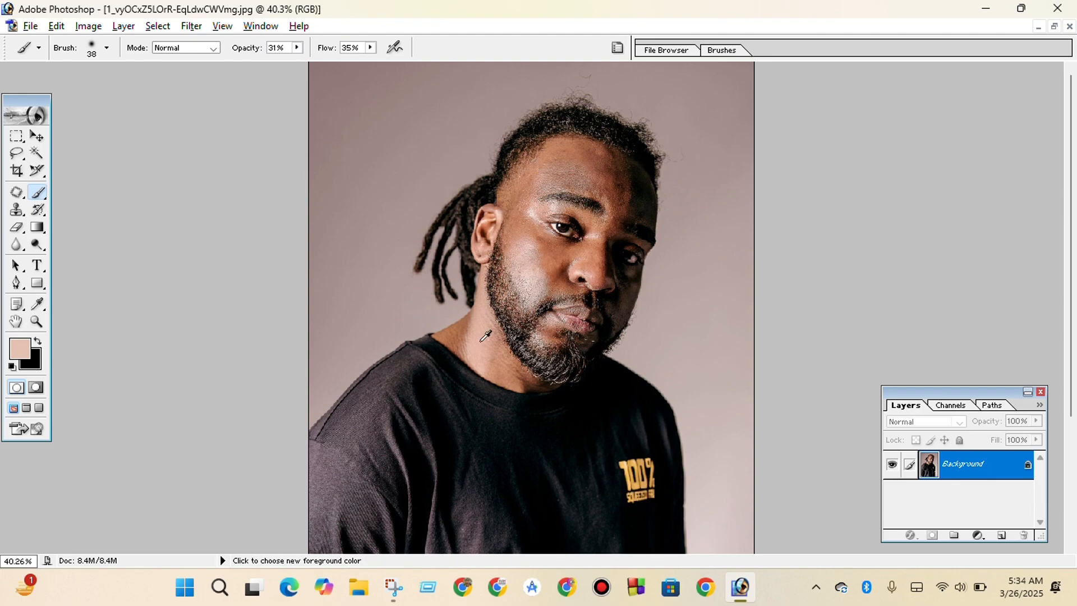
alt+click(482, 340)
right_click(486, 336)
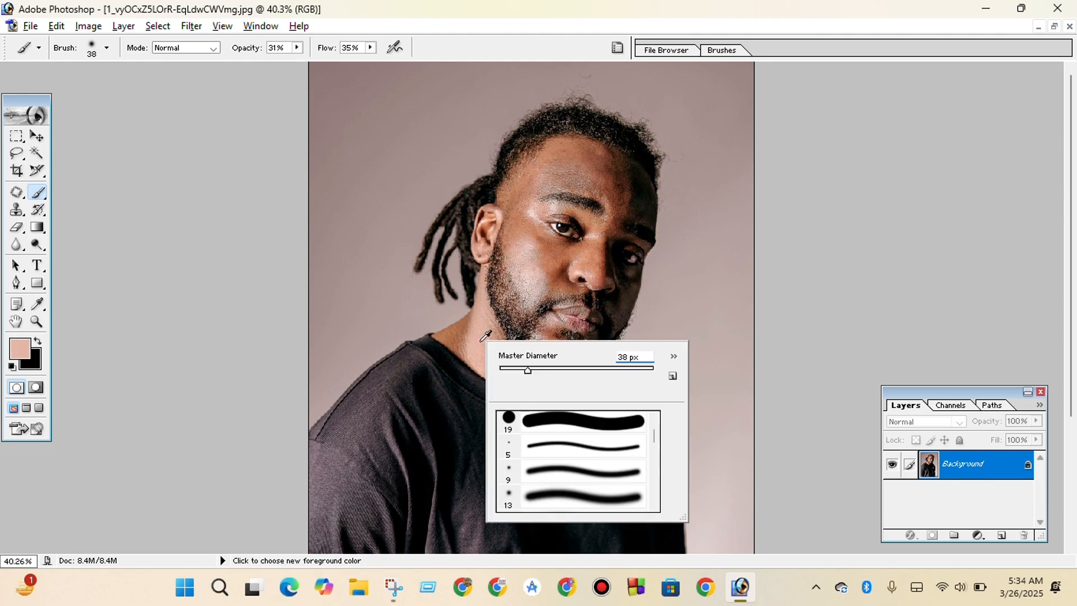
key(Escape)
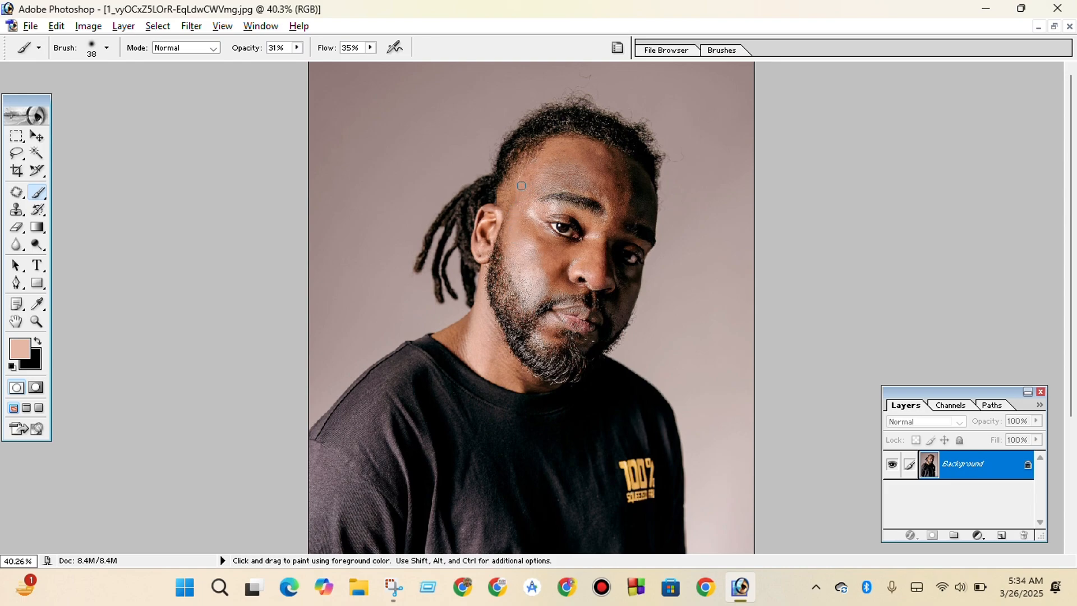
Inspect the skin on the man's forehead, face and neck up close, then view the whole portrait.
scroll(520, 194, up, 1)
scroll(520, 196, up, 1)
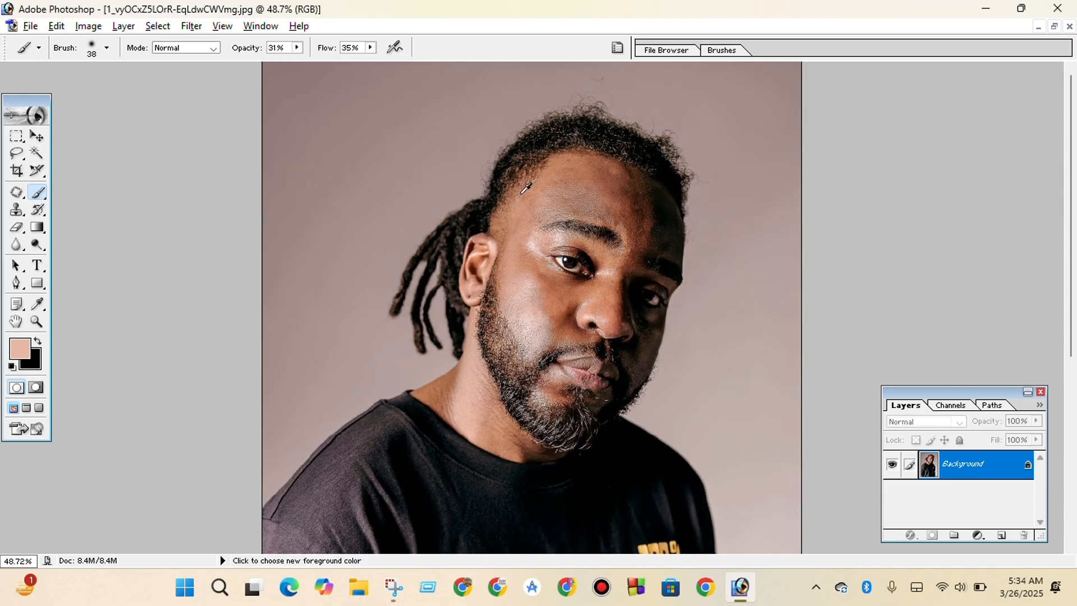
scroll(520, 196, up, 2)
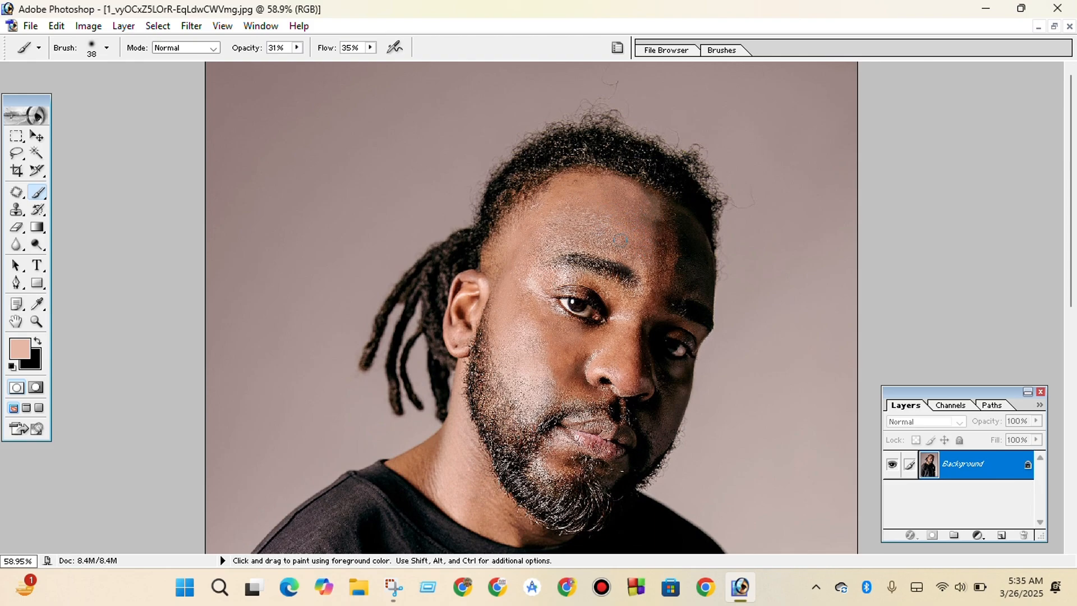
scroll(620, 240, down, 4)
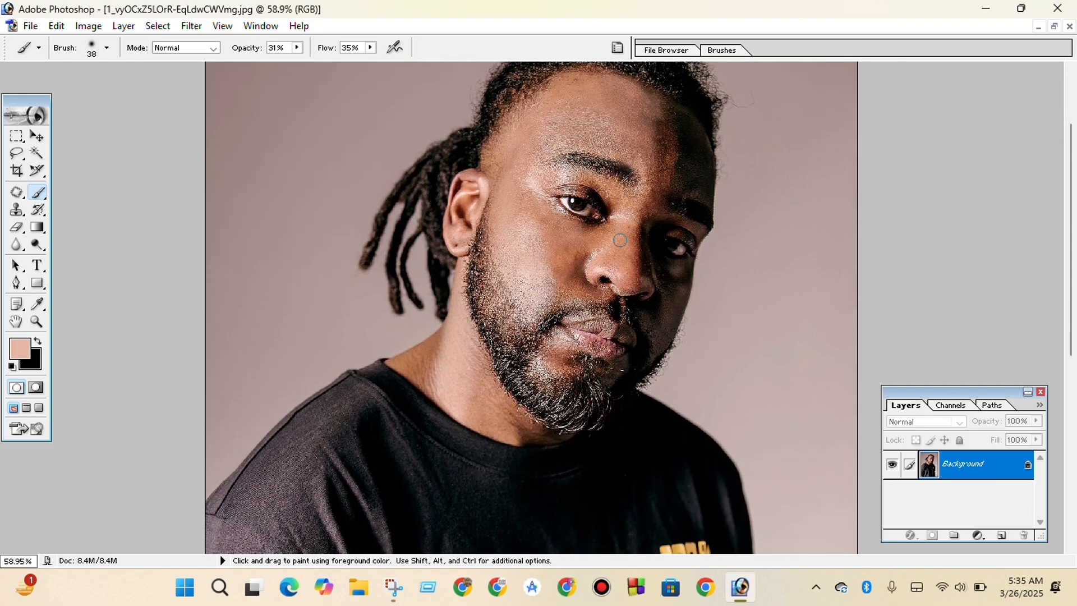
key(ctrl)
scroll(622, 245, down, 2)
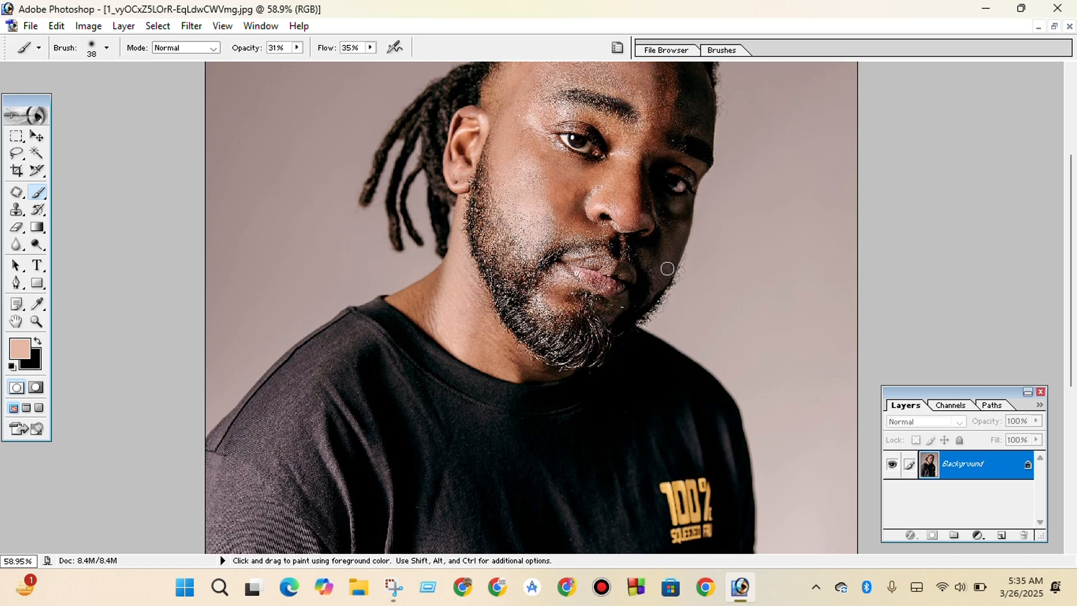
scroll(667, 269, up, 3)
scroll(669, 271, down, 7)
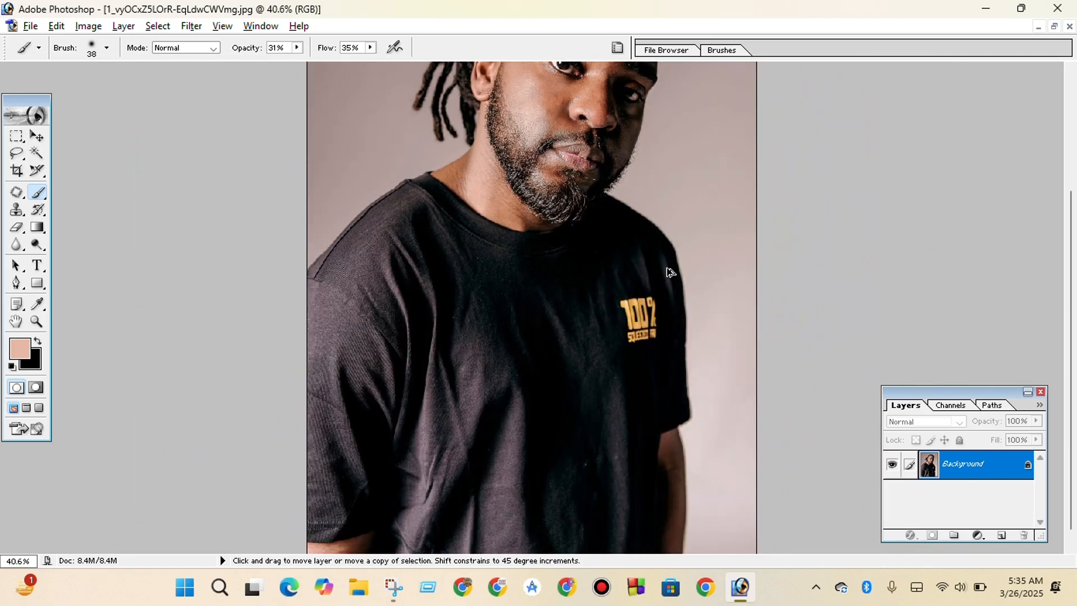
scroll(669, 272, down, 2)
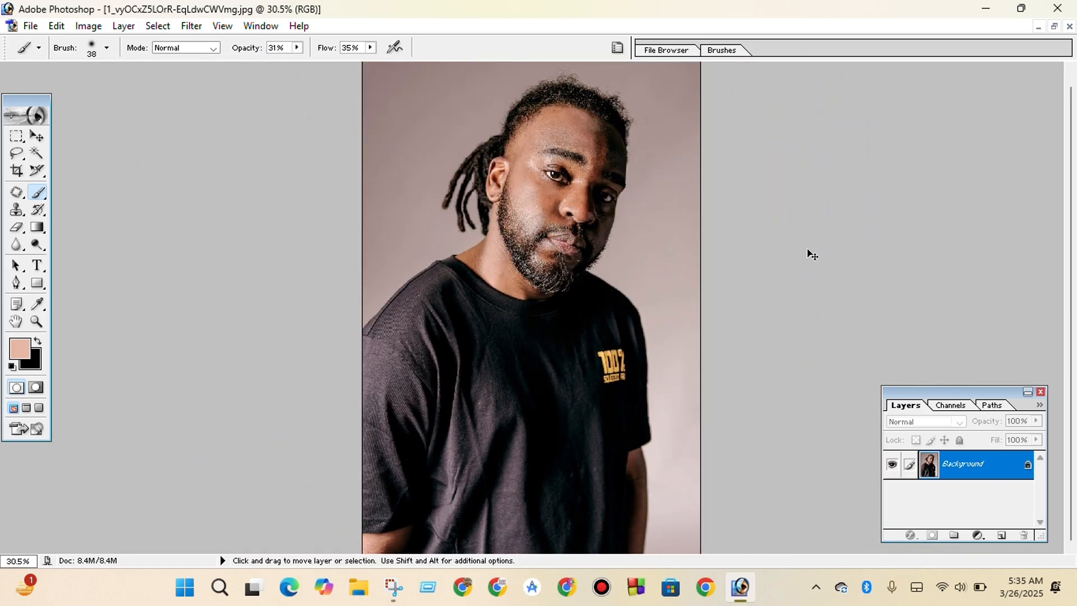
key(i)
key(ctrl+m)
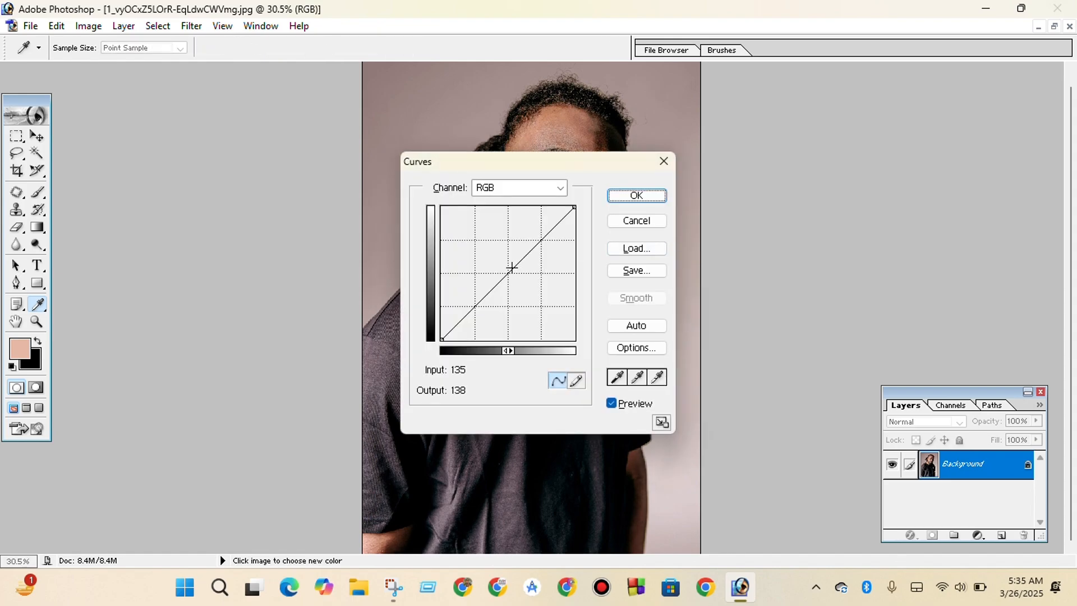
mouse_move(512, 267)
mouse_down()
mouse_move(552, 316)
mouse_move(489, 252)
mouse_move(503, 275)
mouse_up()
click(658, 223)
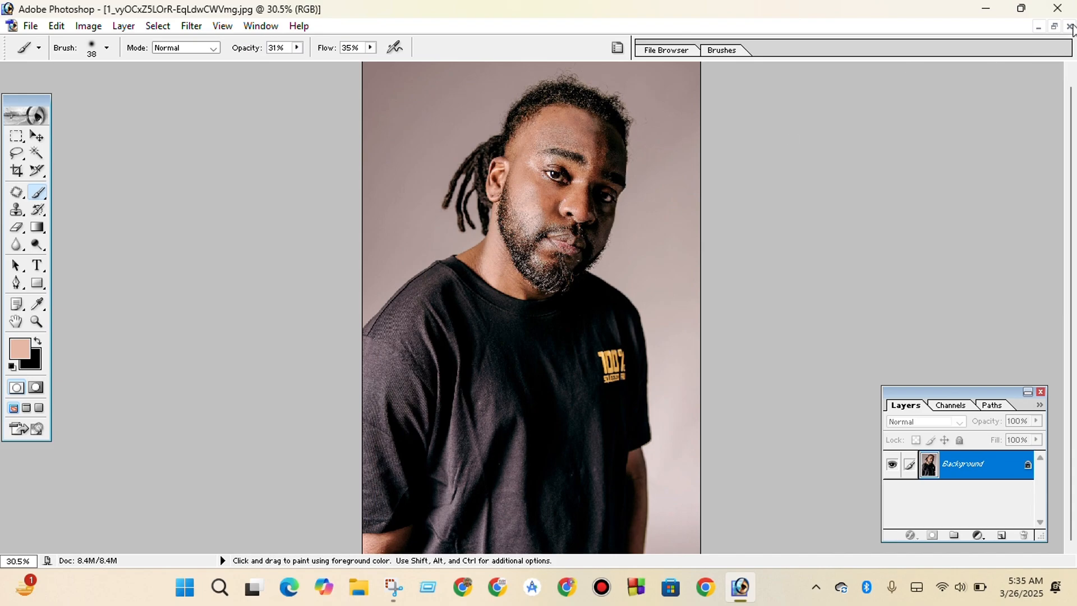
Close the portrait without saving, then create and maximize a new white 7 x 5 inch RGB document at 72 pixels/inch.
click(1070, 26)
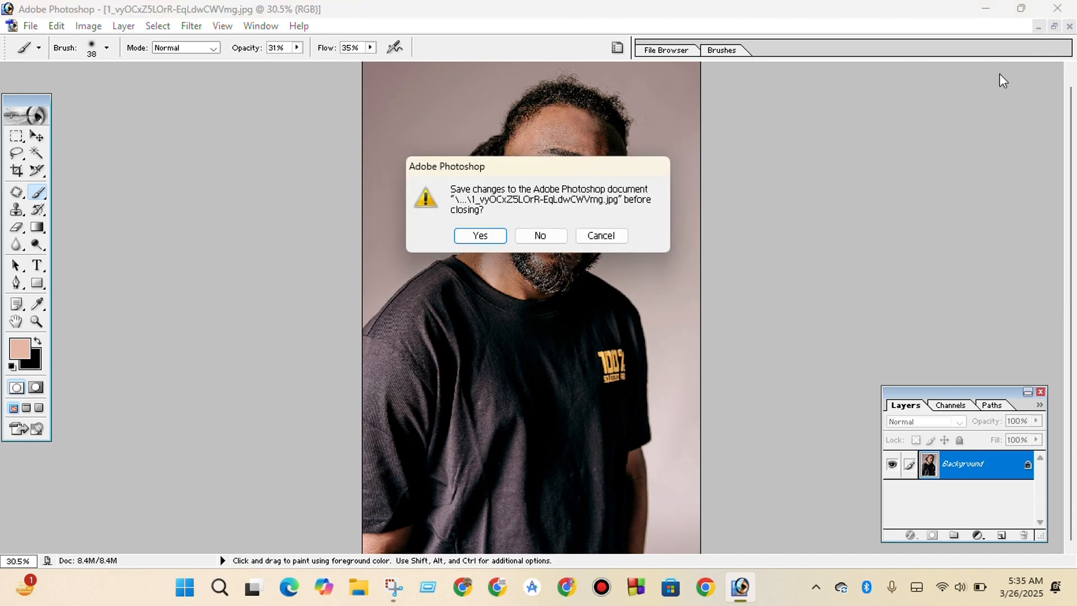
click(540, 237)
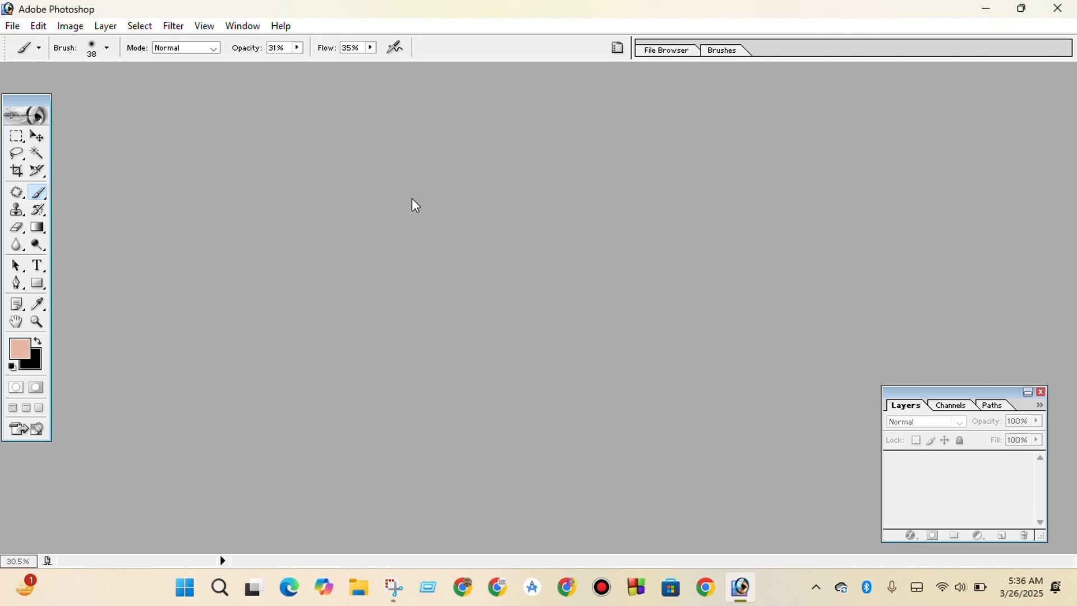
key(ctrl+n)
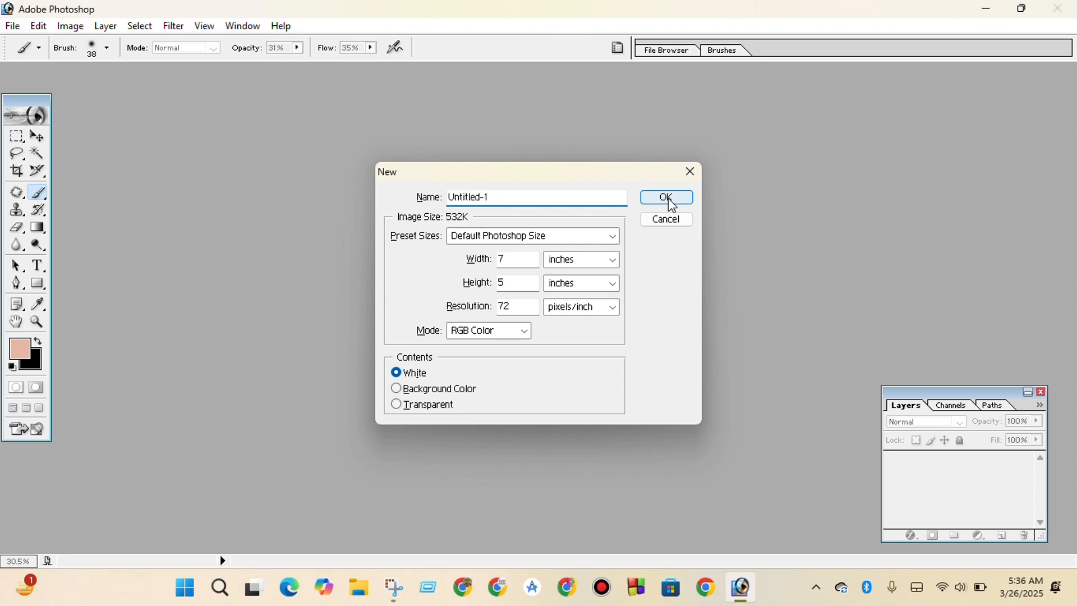
click(669, 201)
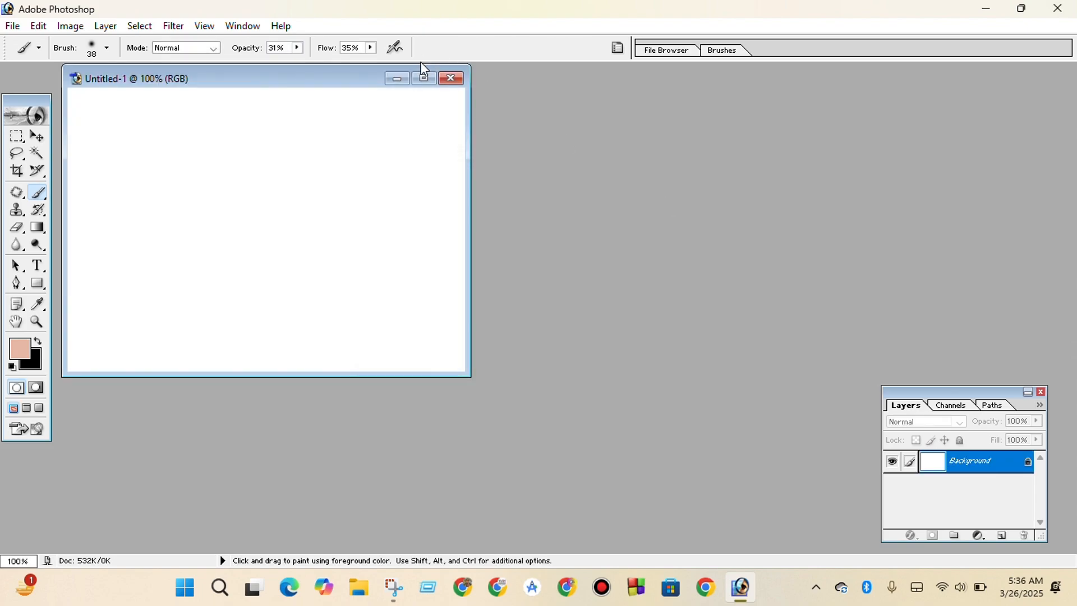
click(425, 82)
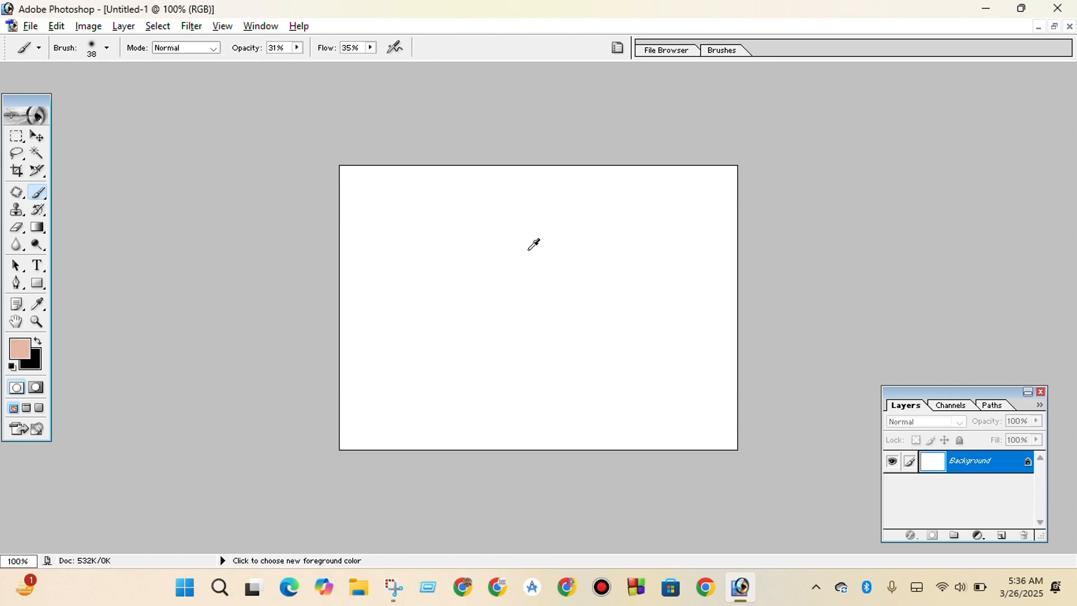
scroll(528, 254, down, 3)
scroll(528, 254, up, 5)
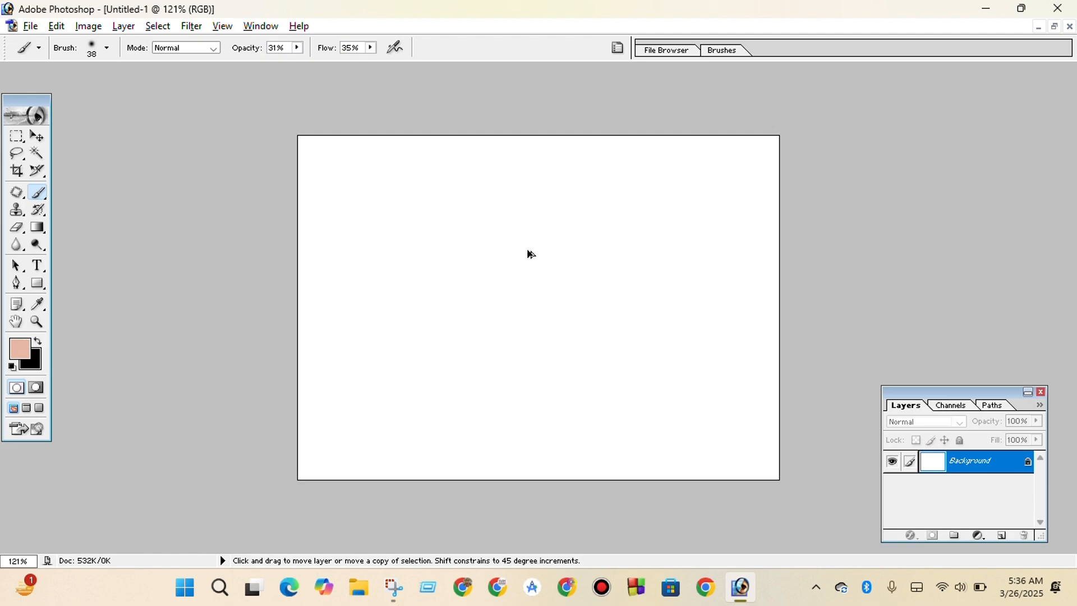
Make a frame-shaped selection in the canvas center by subtracting a smaller rectangle from a larger rectangular marquee.
click(18, 141)
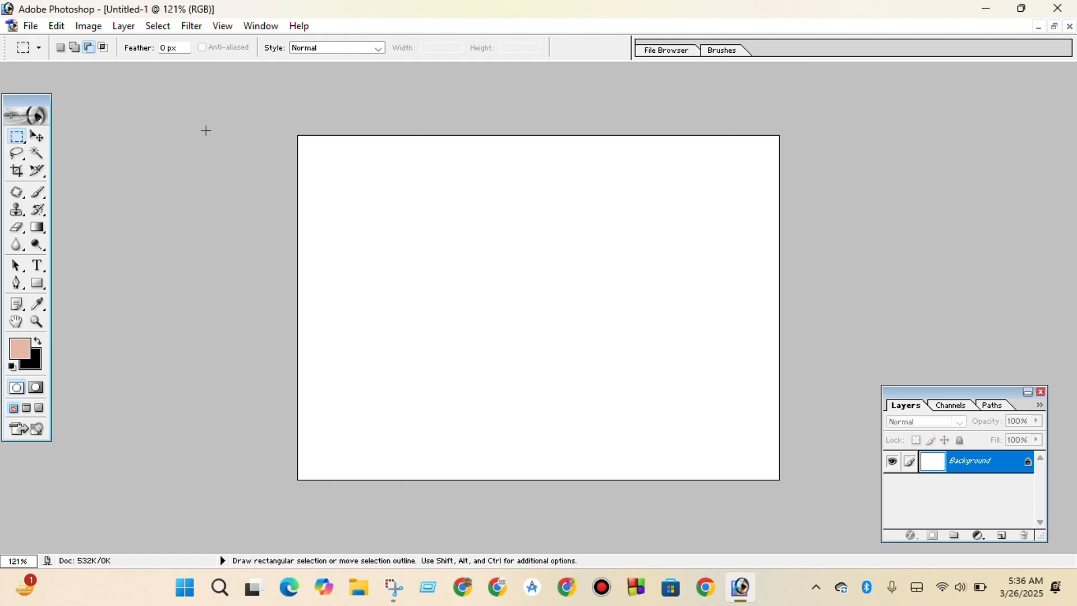
click(61, 47)
drag(413, 193, 662, 420)
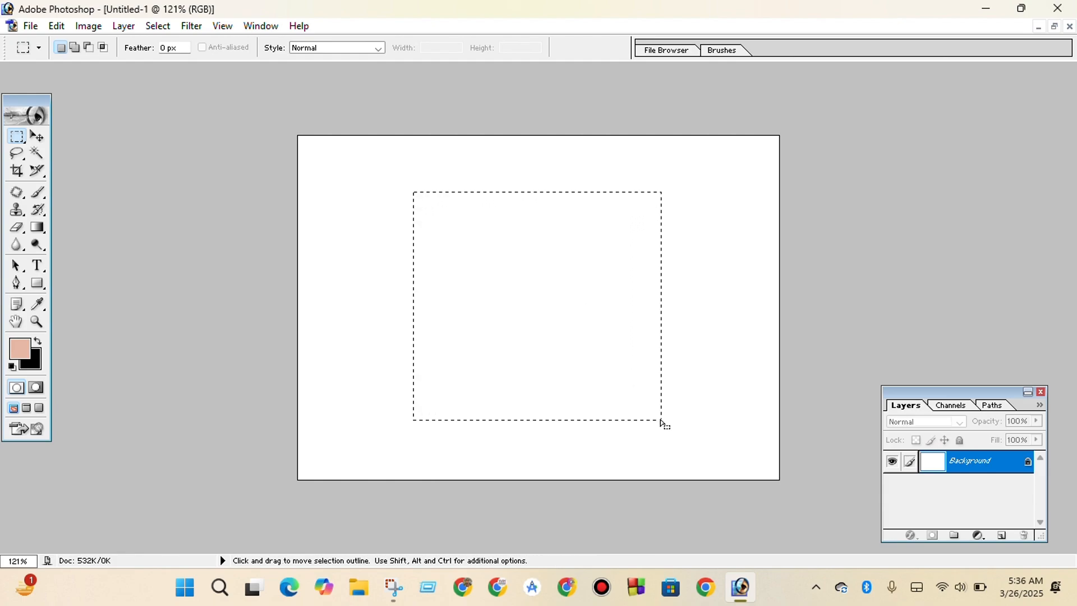
click(88, 47)
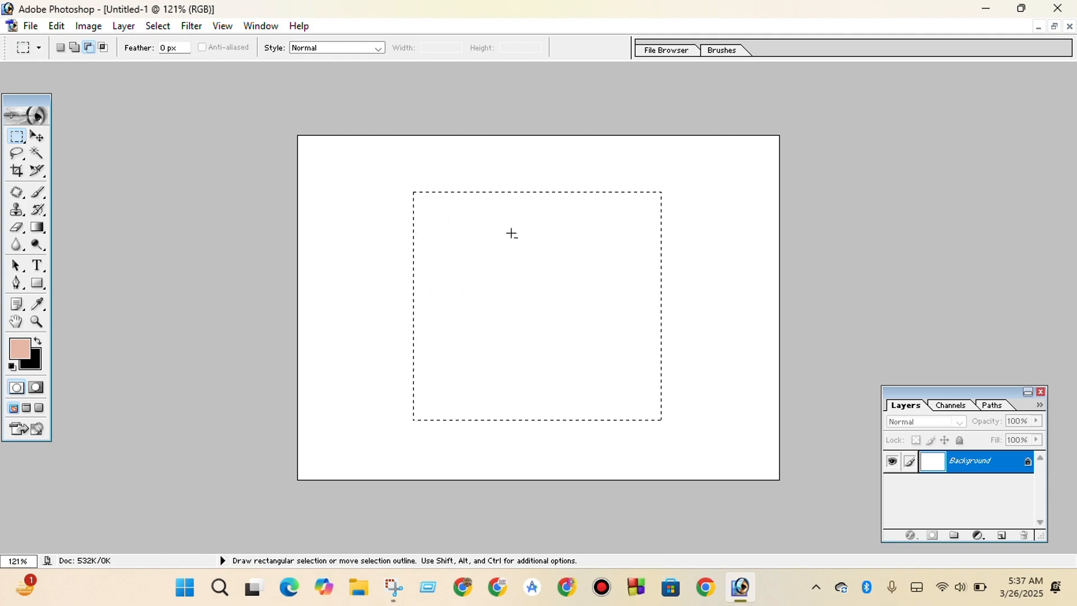
drag(442, 222, 633, 398)
Set the foreground color to purple D200FF and brush it around the whole frame-shaped selection at 31% opacity and 35% flow.
click(21, 352)
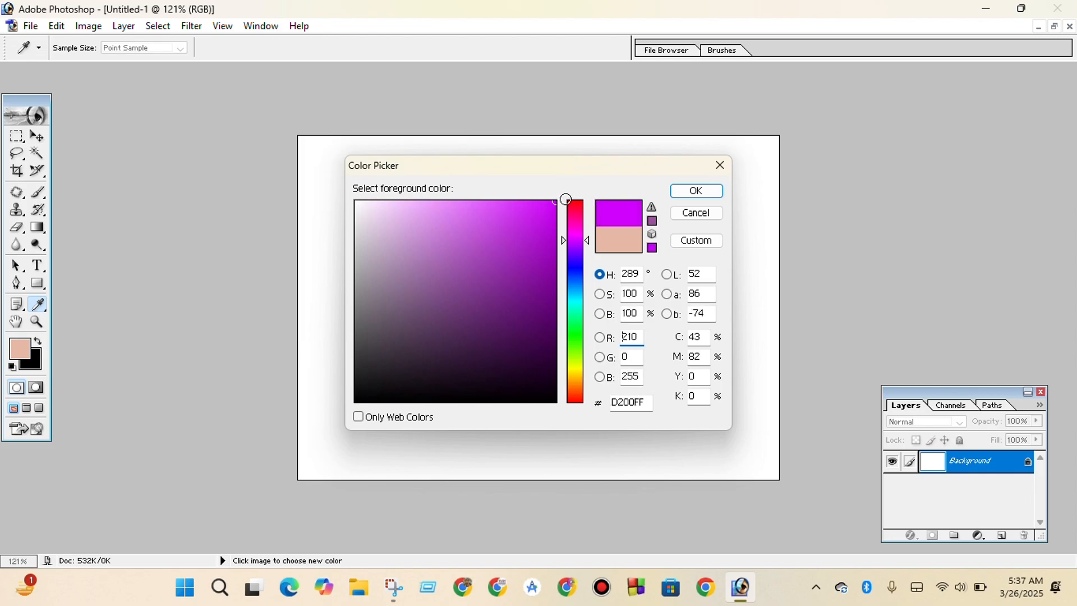
click(697, 190)
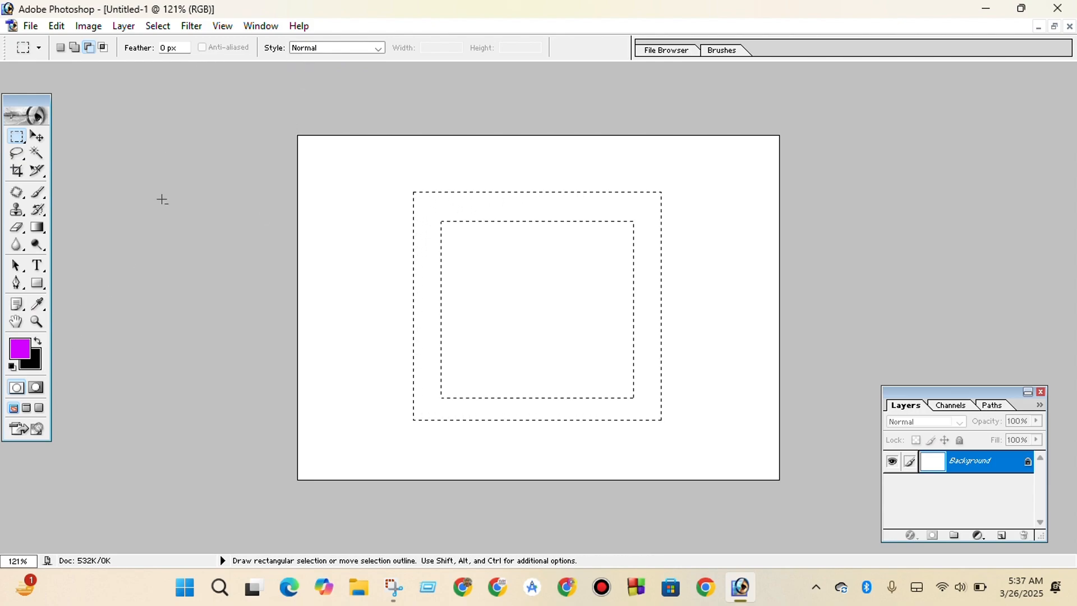
key(b)
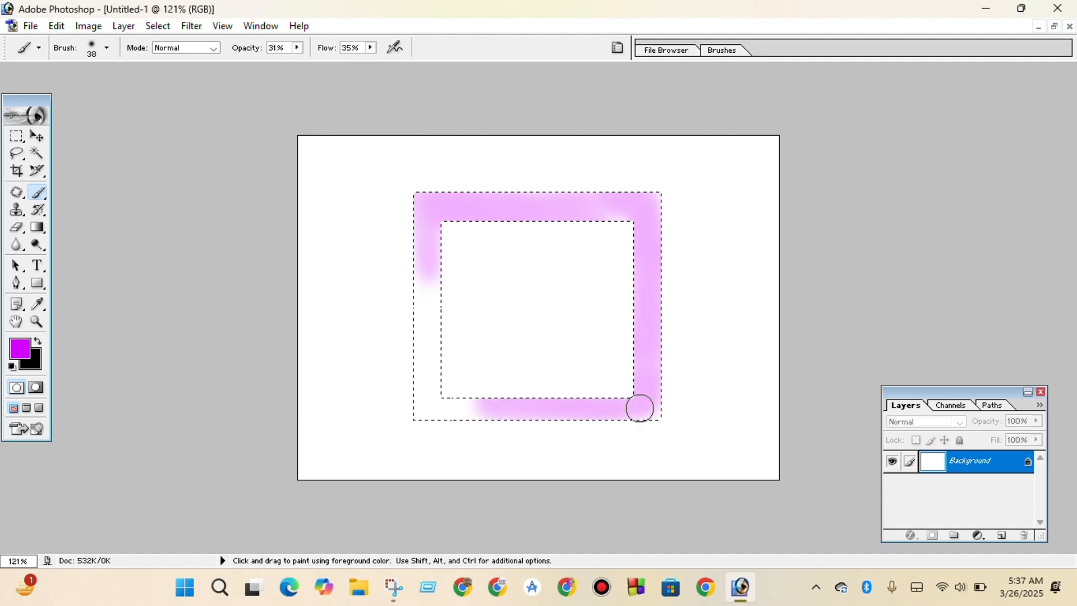
mouse_move(422, 198)
mouse_down()
mouse_move(440, 370)
mouse_move(408, 243)
mouse_move(412, 378)
mouse_move(452, 408)
mouse_up()
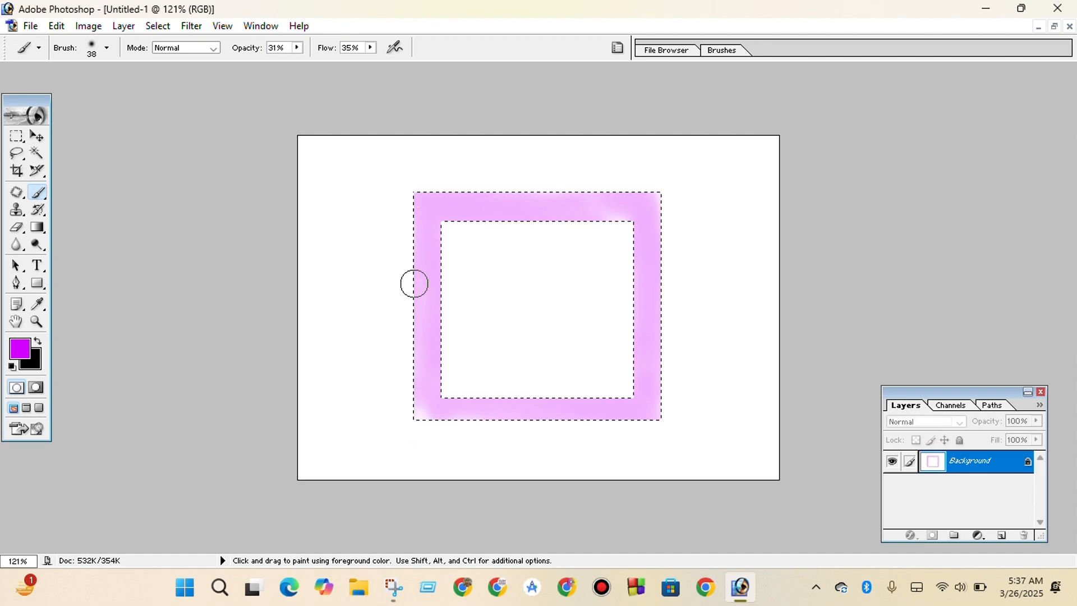
Set the brush opacity and flow to 100% and paint solid purple over the frame's corners and the middle of each side.
click(298, 48)
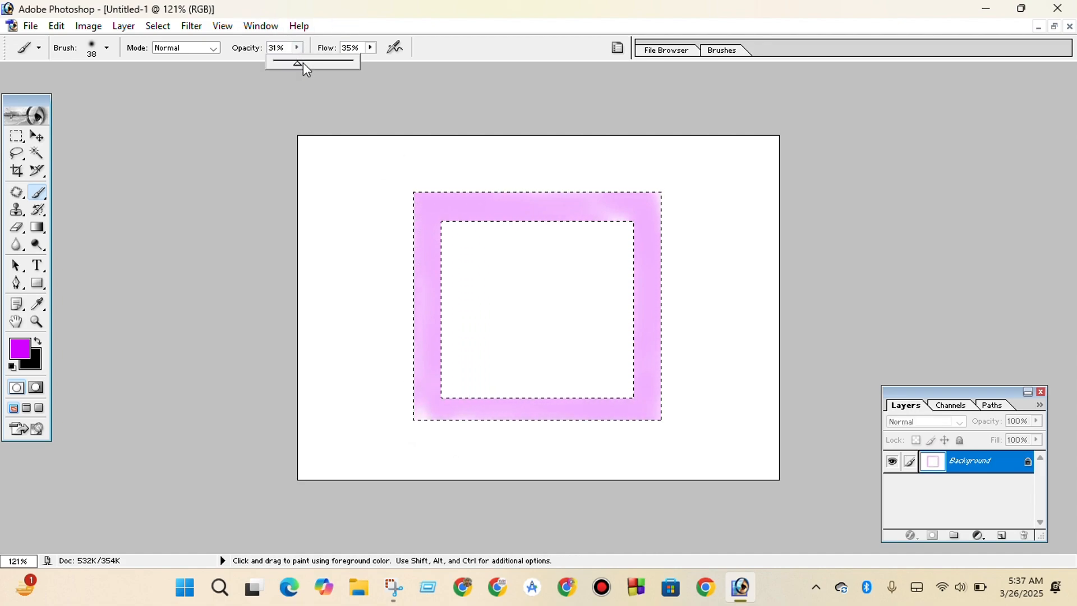
click(371, 48)
drag(372, 64, 541, 87)
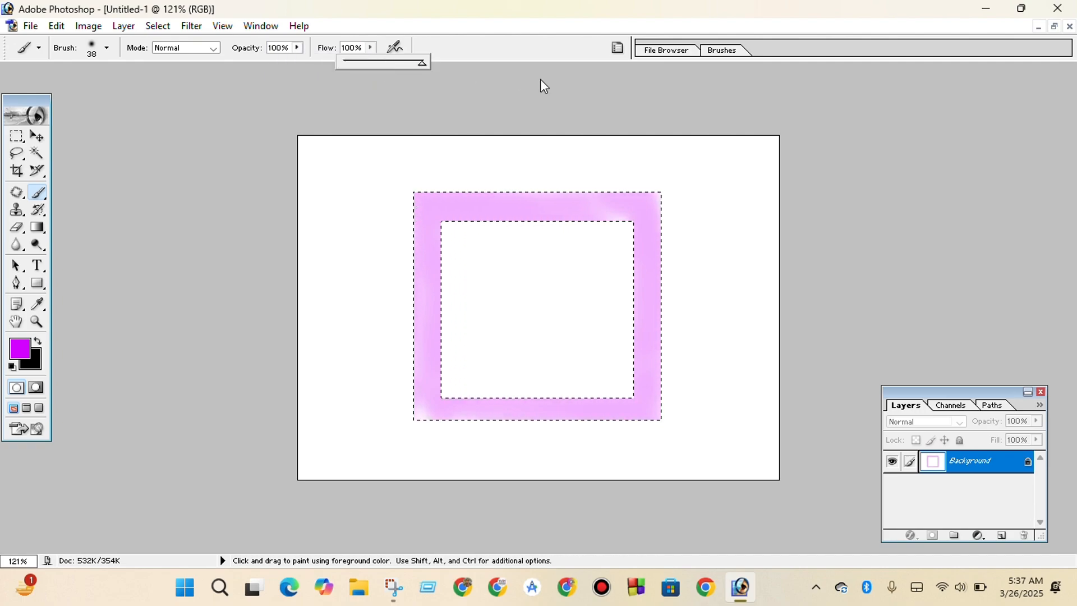
mouse_move(414, 201)
mouse_down()
mouse_move(416, 243)
mouse_move(446, 166)
mouse_up()
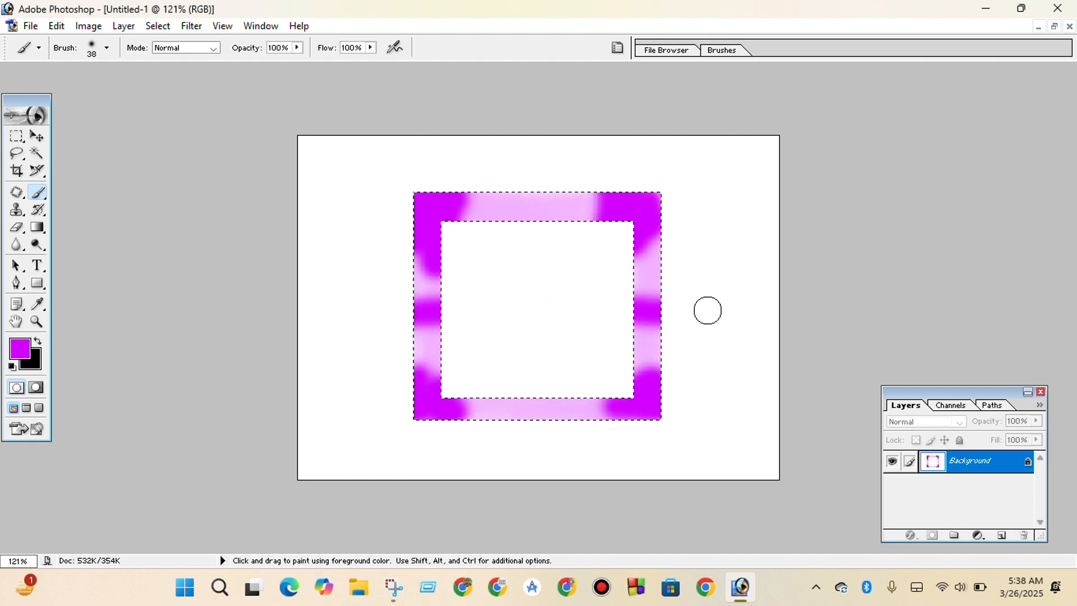
click(536, 207)
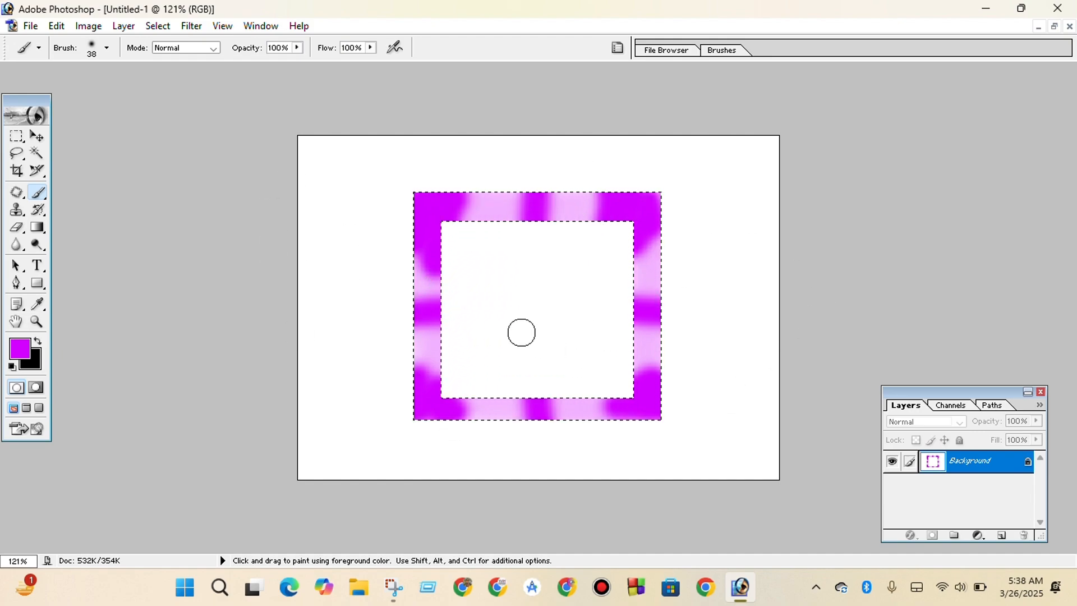
Close the painted frame document without saving, then create another blank document with the default settings and maximize it.
click(1068, 32)
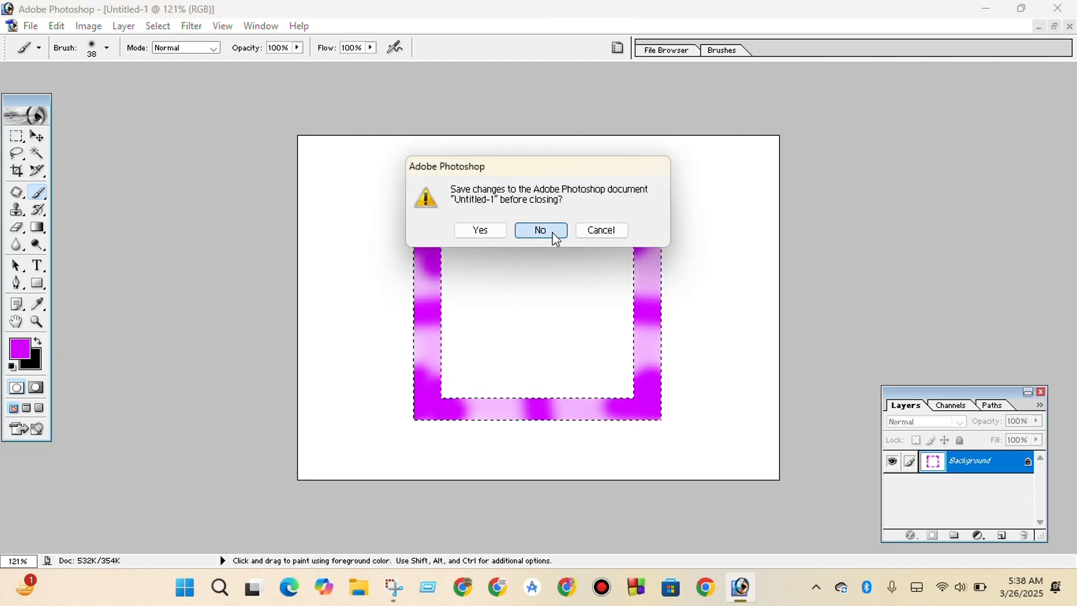
click(552, 231)
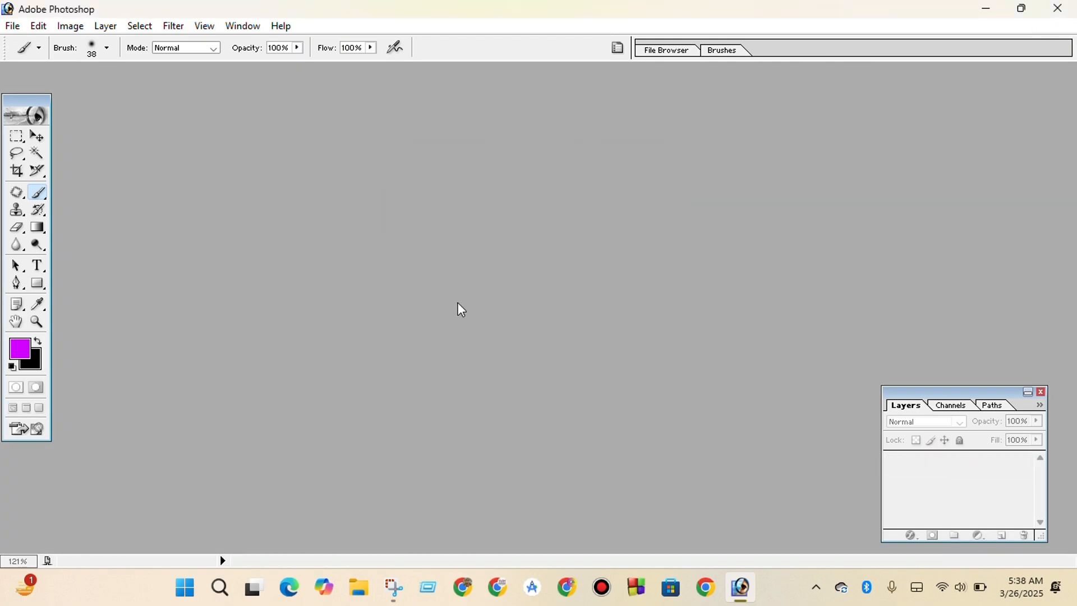
key(ctrl+n)
click(672, 196)
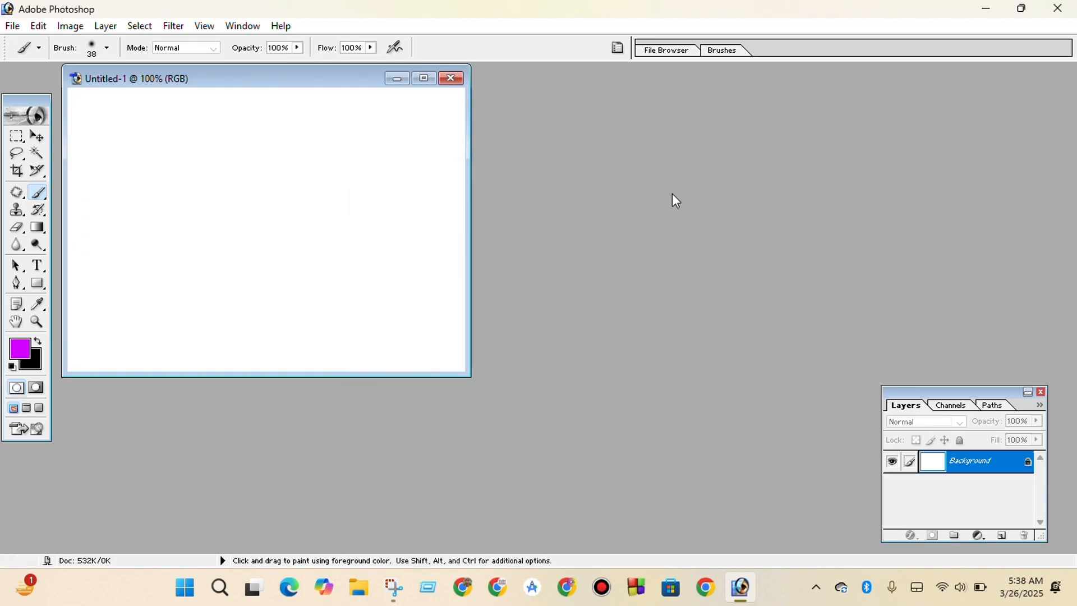
click(425, 75)
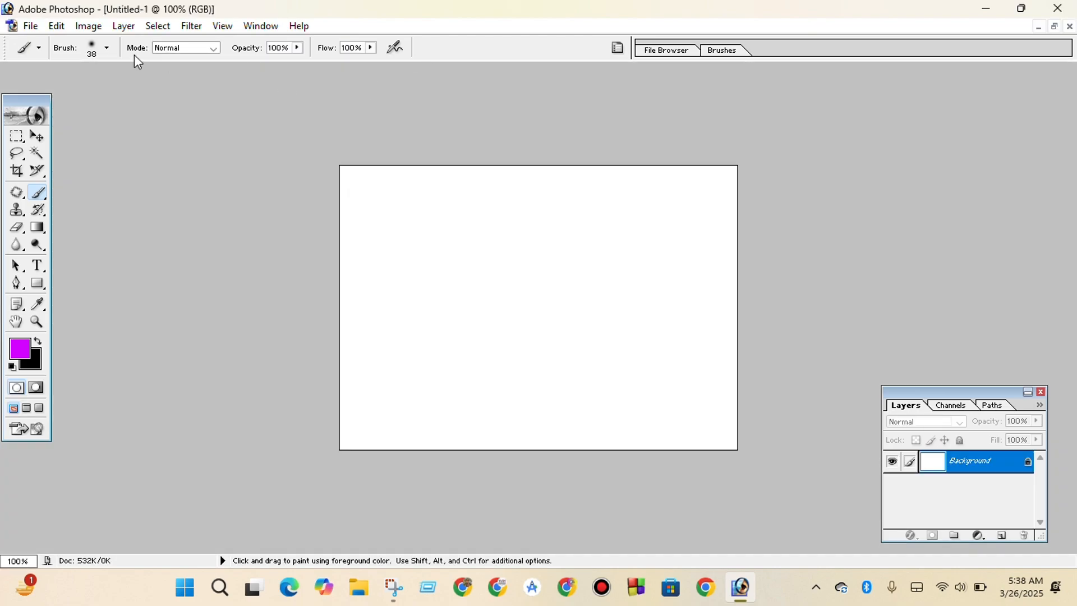
Choose the 134 px grass-shaped preset for the Brush tool.
click(106, 52)
scroll(89, 196, down, 3)
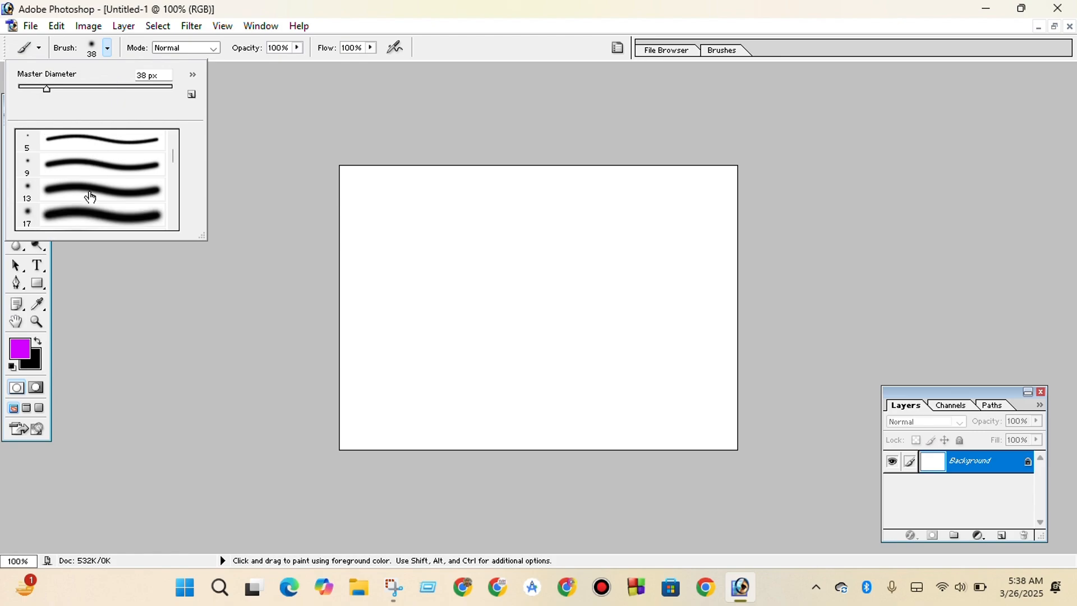
scroll(90, 197, down, 5)
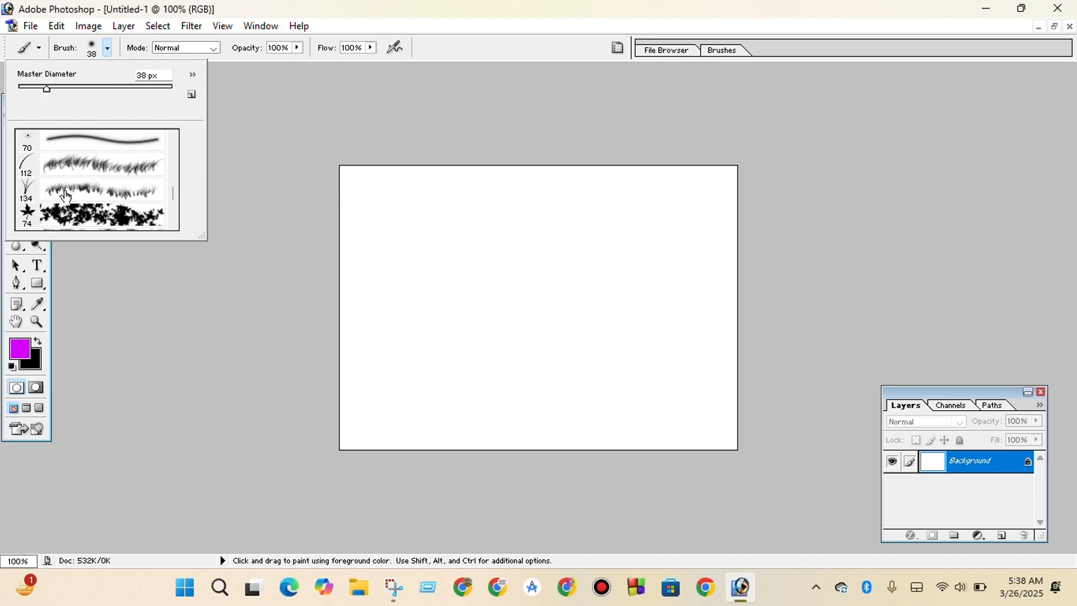
click(81, 192)
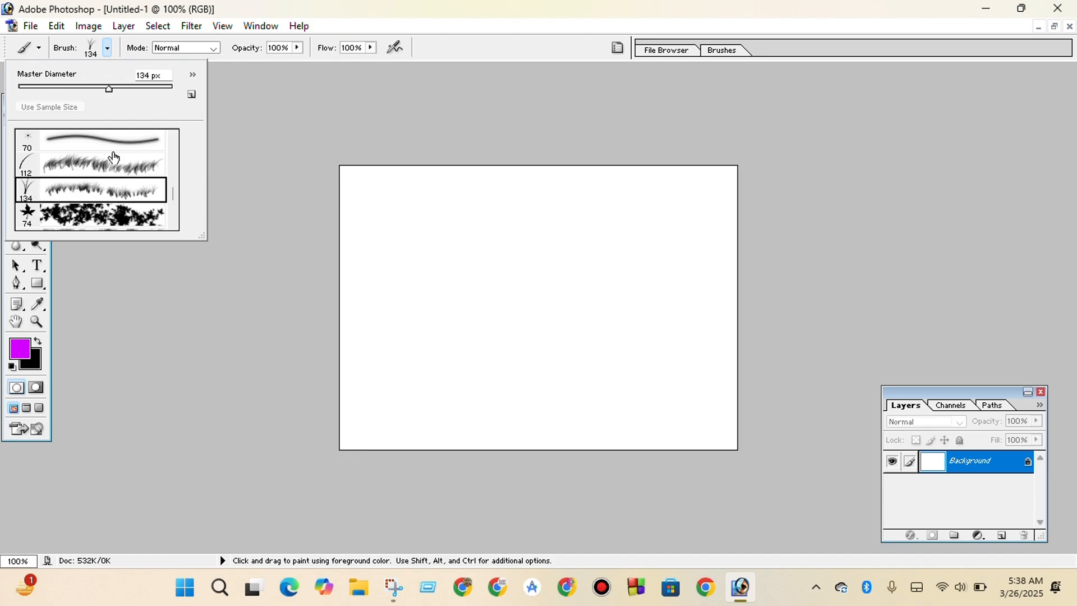
click(242, 92)
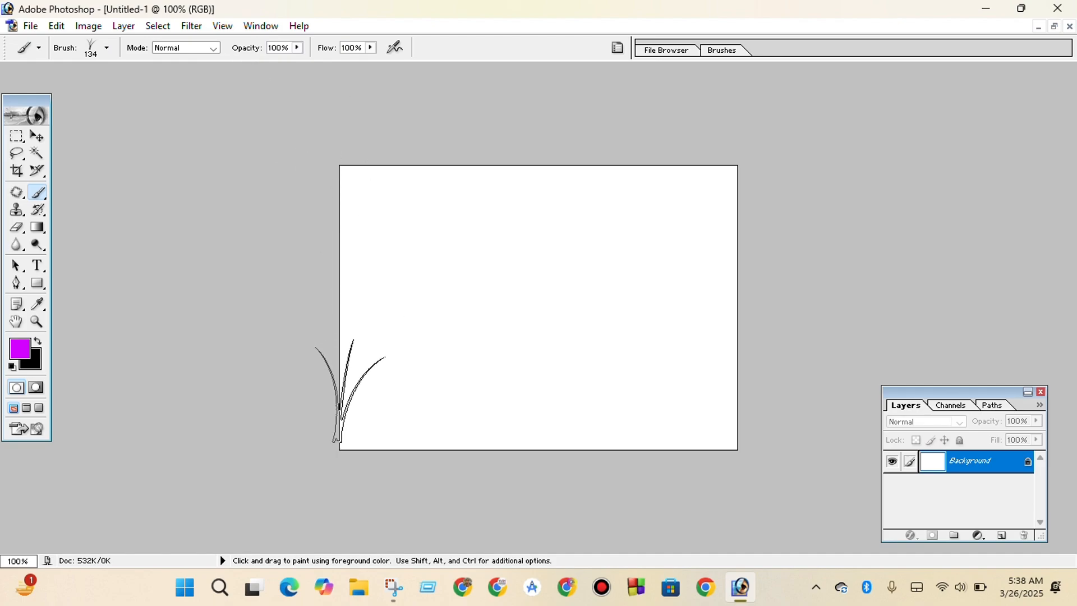
Paint purple grass along the canvas's lower edge and left side at 134 px, and add smaller clumps on the left half at 81 px.
mouse_move(350, 391)
mouse_down()
mouse_move(561, 420)
mouse_move(603, 376)
mouse_move(656, 428)
mouse_move(683, 355)
mouse_move(726, 355)
mouse_move(721, 399)
mouse_move(682, 379)
mouse_move(677, 397)
mouse_move(716, 472)
mouse_up()
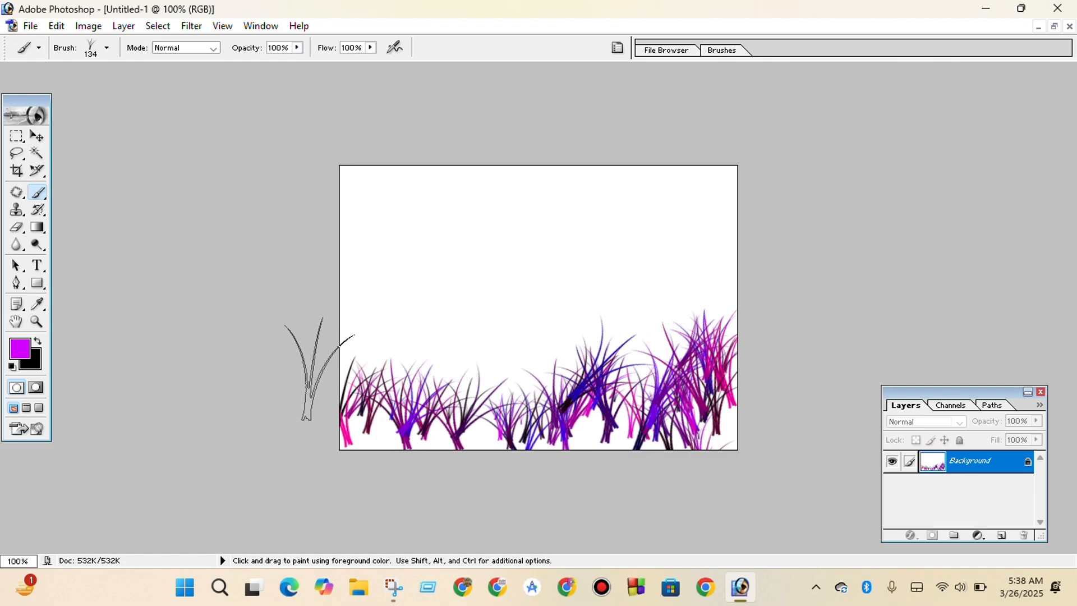
mouse_move(320, 369)
mouse_down()
mouse_move(384, 309)
mouse_move(374, 417)
mouse_move(425, 404)
mouse_up()
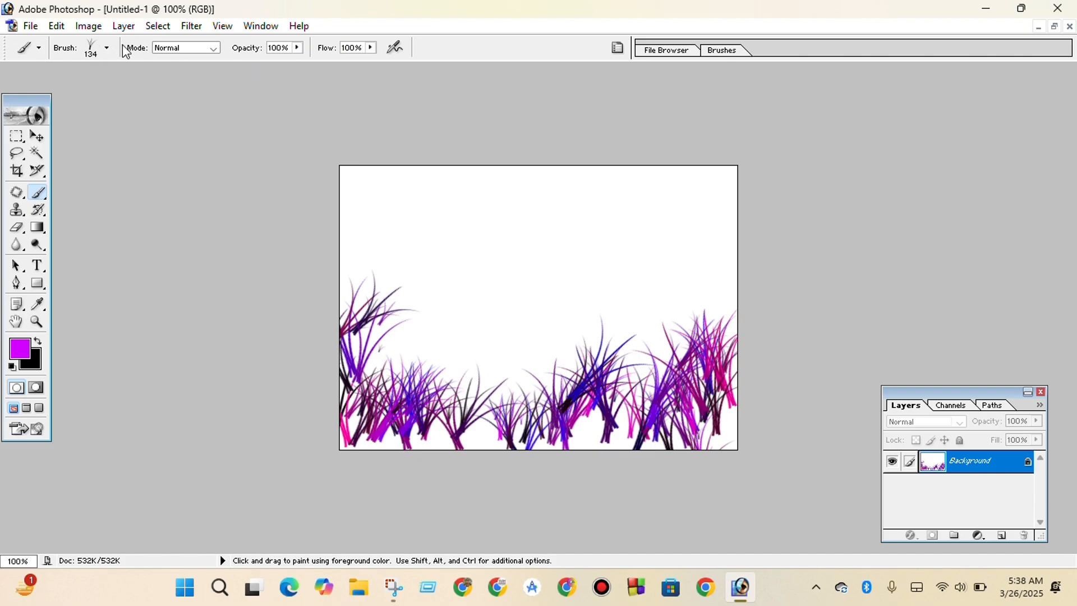
click(108, 50)
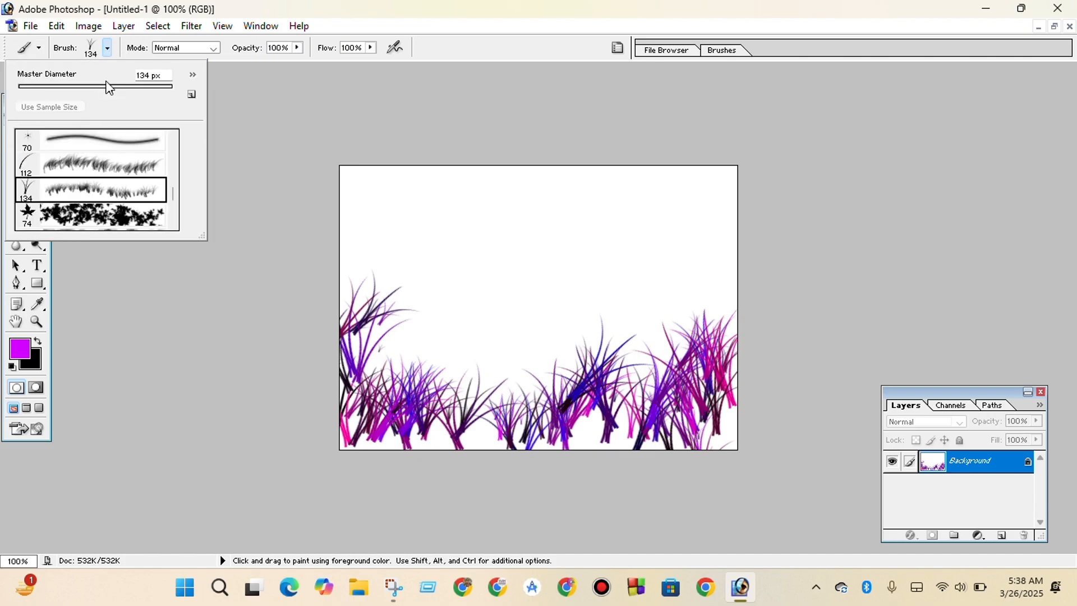
drag(111, 88, 80, 89)
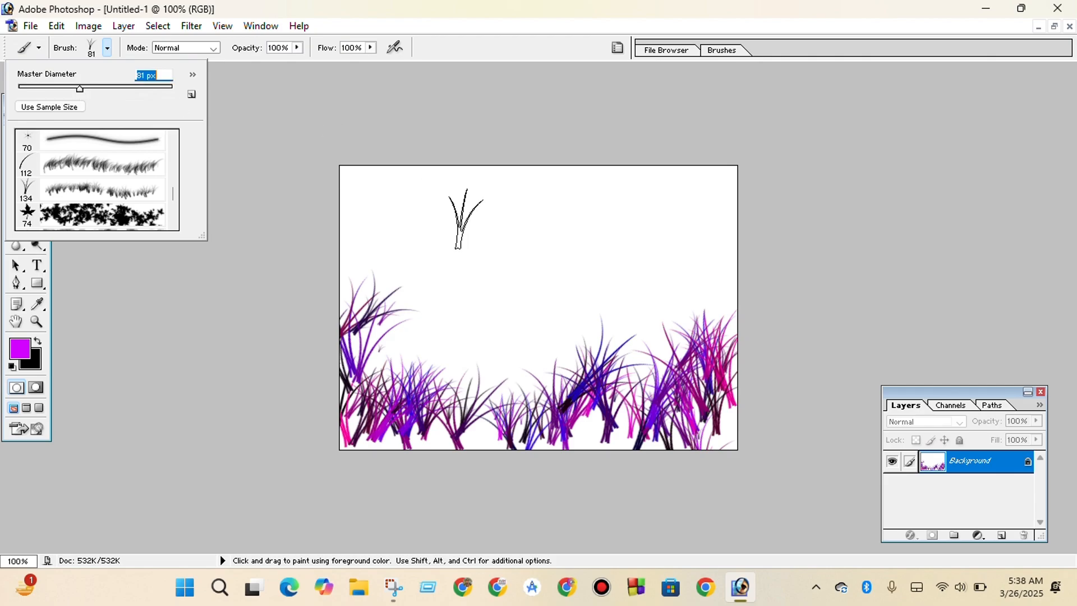
click(449, 329)
drag(444, 325, 494, 351)
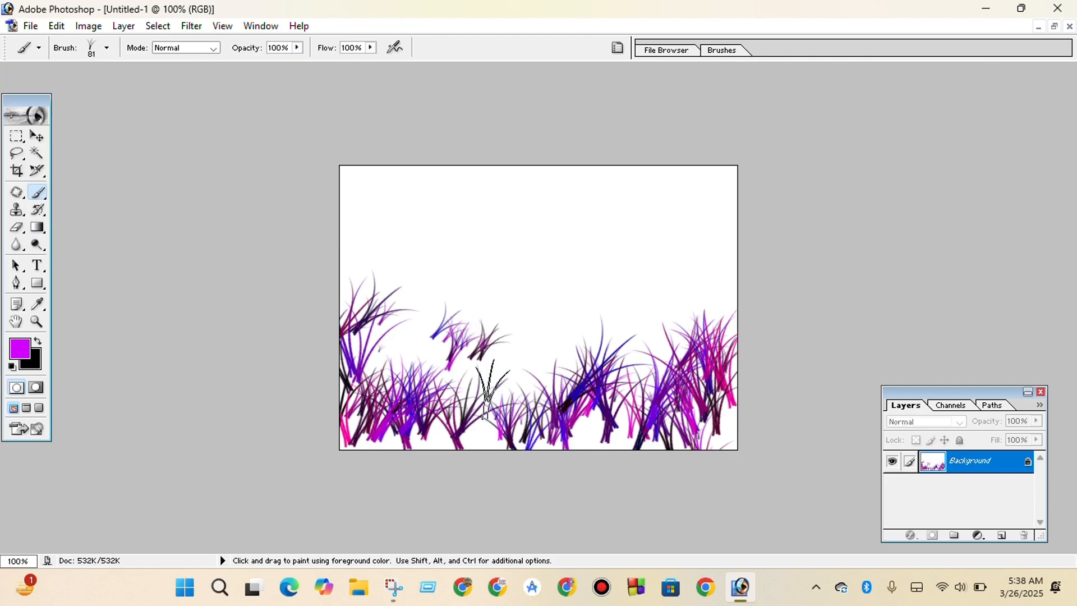
drag(492, 424, 463, 392)
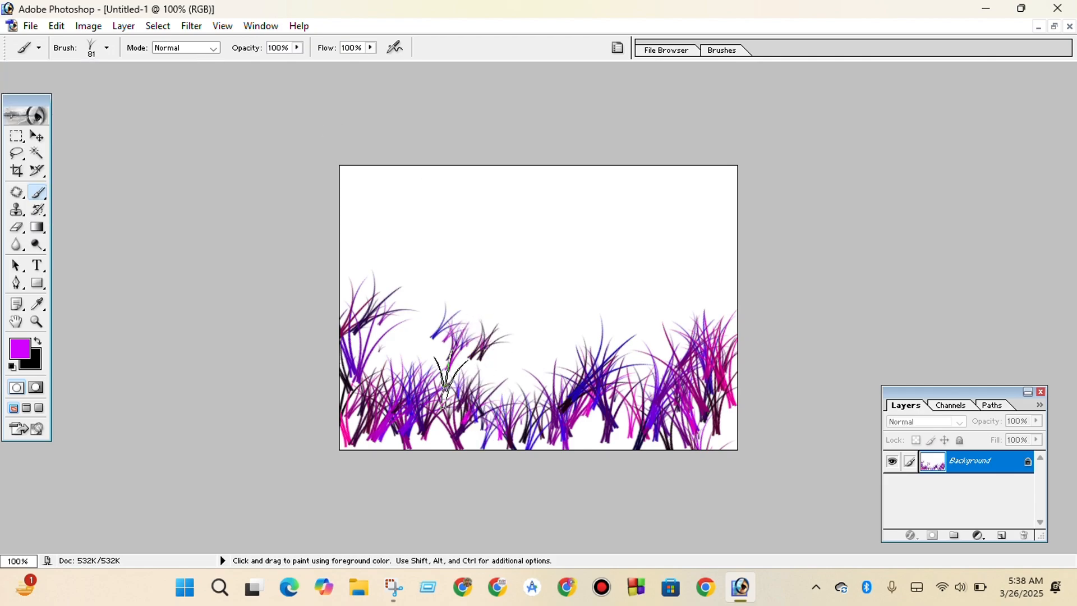
Reselect the grass-shaped brush preset, set its diameter to 40 px, and paint small purple tufts over the grass on the canvas's left.
click(111, 49)
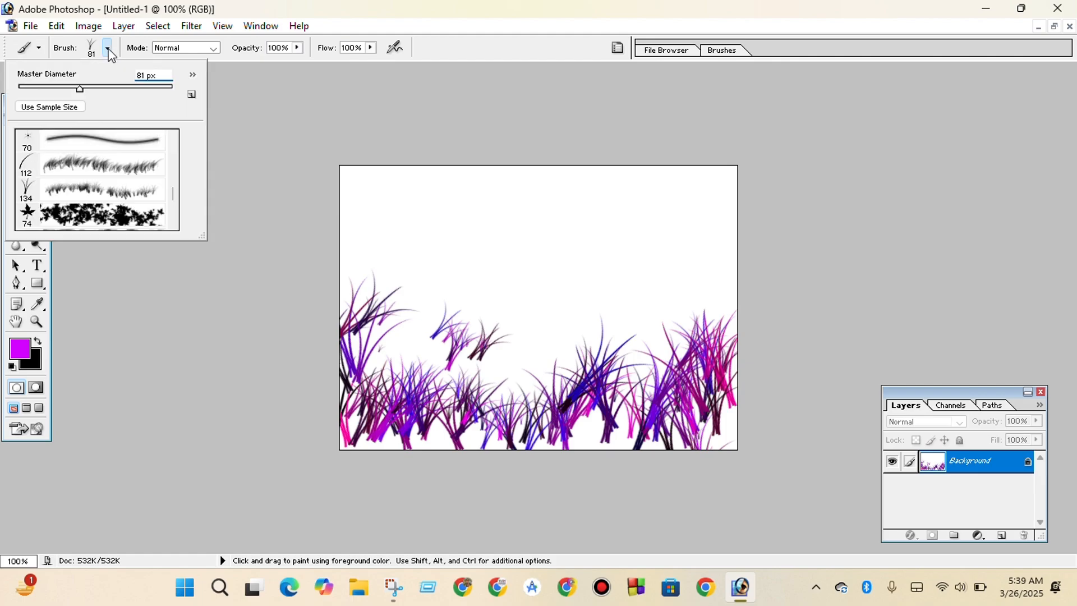
click(108, 197)
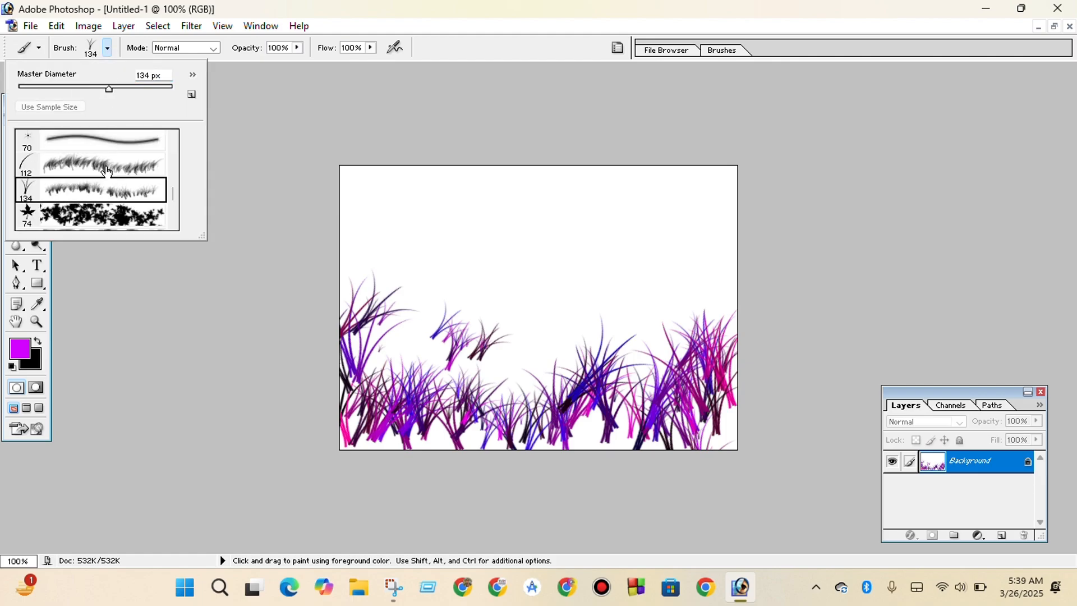
click(108, 171)
click(111, 193)
drag(51, 92, 49, 90)
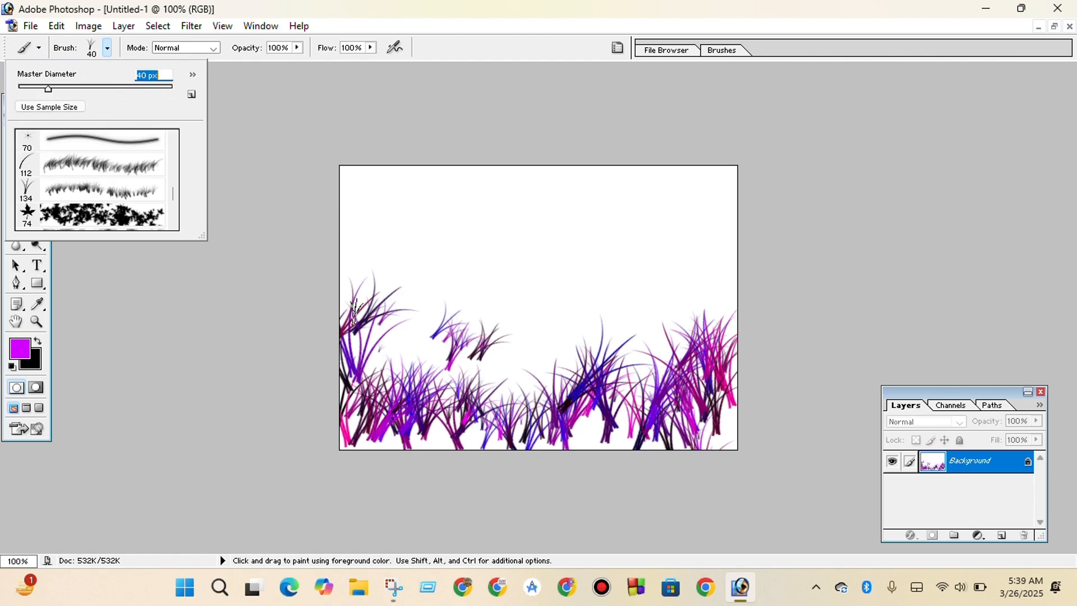
mouse_move(364, 314)
mouse_down()
mouse_move(434, 347)
mouse_move(448, 373)
mouse_move(374, 359)
mouse_move(448, 348)
mouse_move(464, 451)
mouse_move(194, 388)
mouse_up()
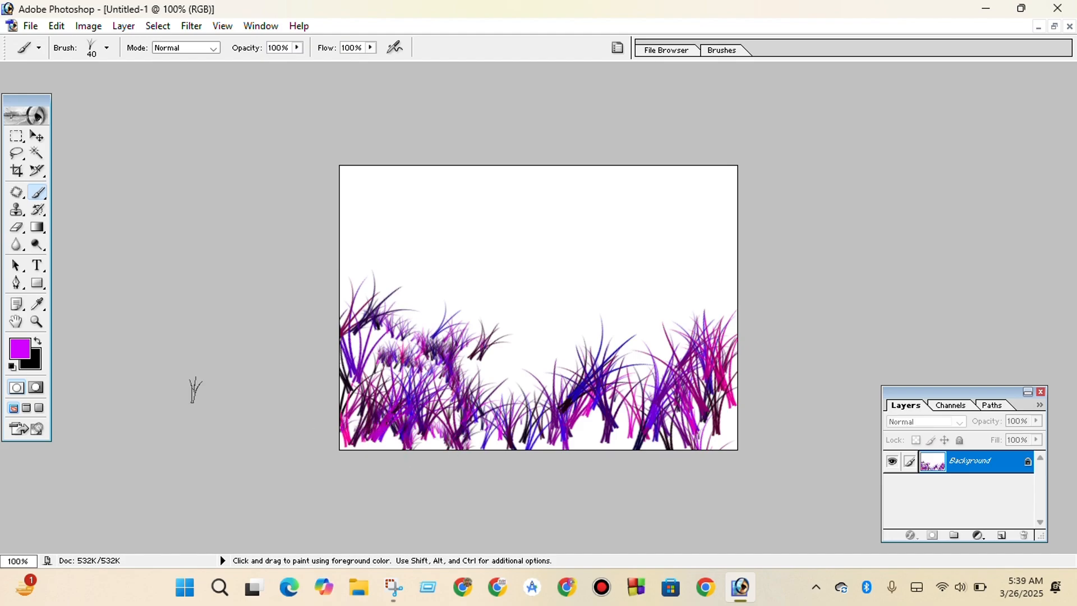
Set the foreground color to green 0CFF00 and paint small grass tufts over the middle of the purple grass.
click(20, 349)
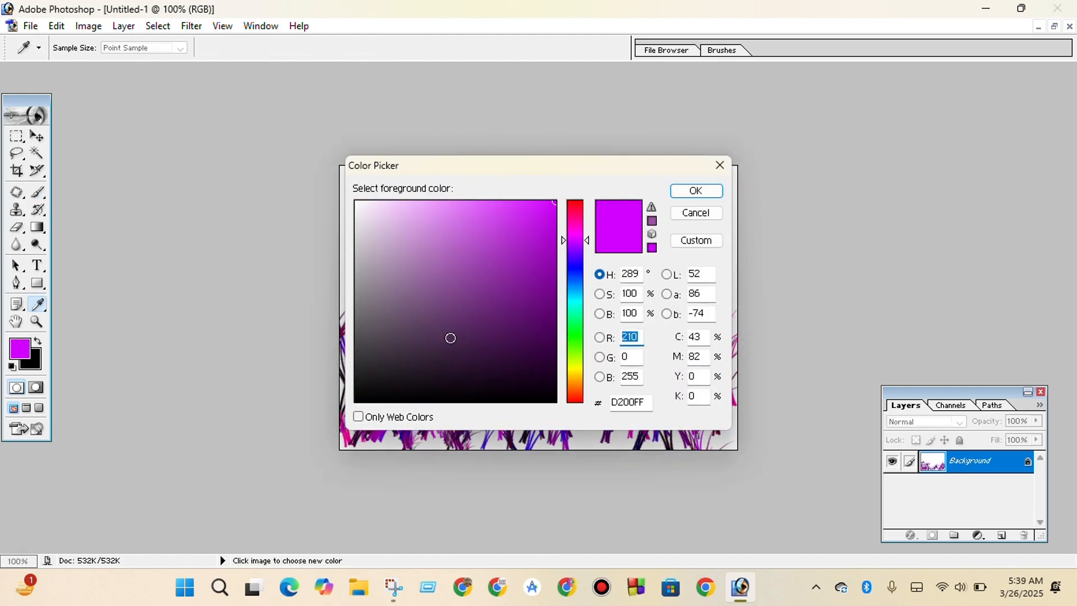
click(574, 338)
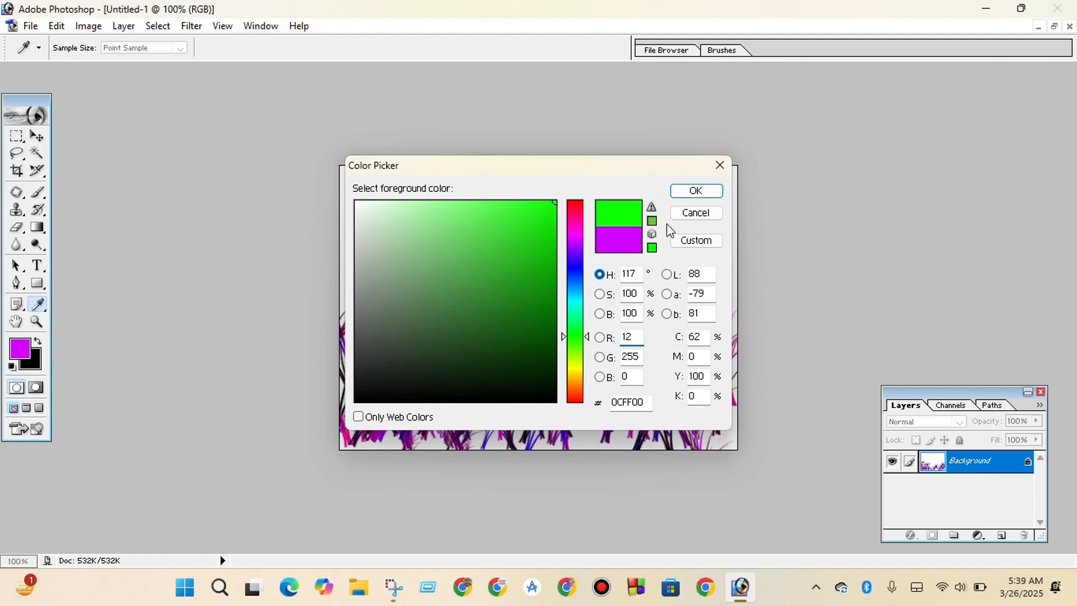
click(696, 191)
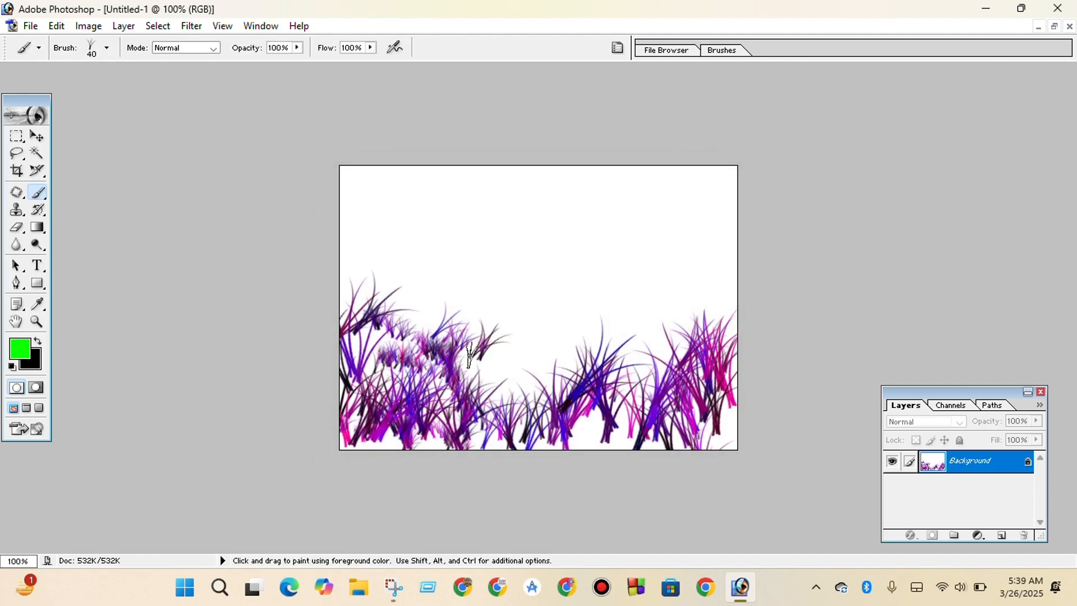
mouse_move(469, 354)
mouse_down()
mouse_move(522, 362)
mouse_move(491, 415)
mouse_move(530, 449)
mouse_move(575, 418)
mouse_move(516, 432)
mouse_move(555, 359)
mouse_move(515, 410)
mouse_up()
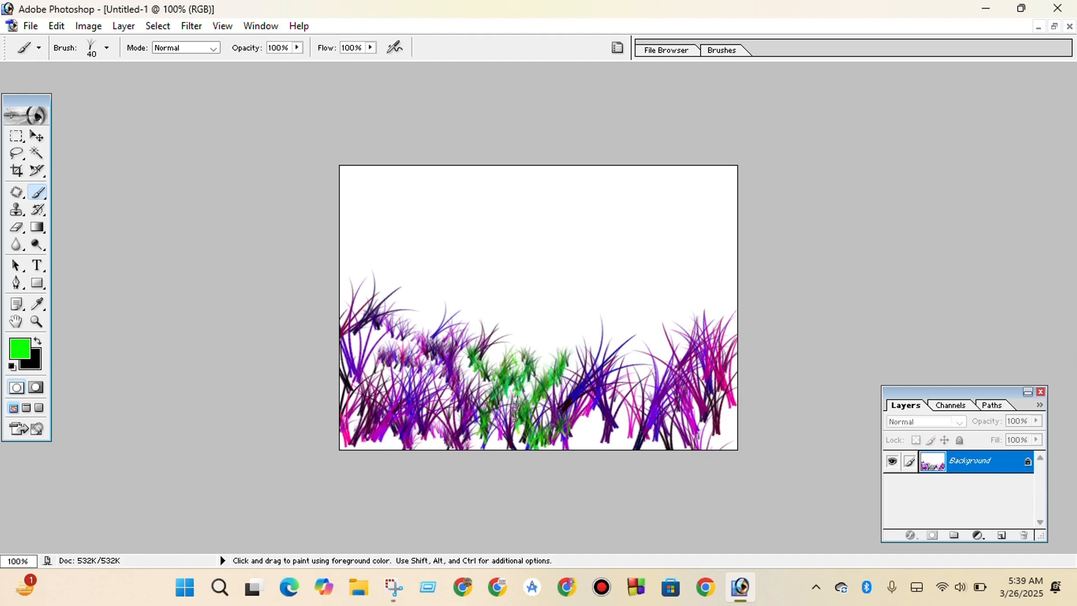
Choose the 74 px maple-leaf brush preset, set its diameter to 43 px, and scatter green leaves across the canvas's upper half.
click(105, 48)
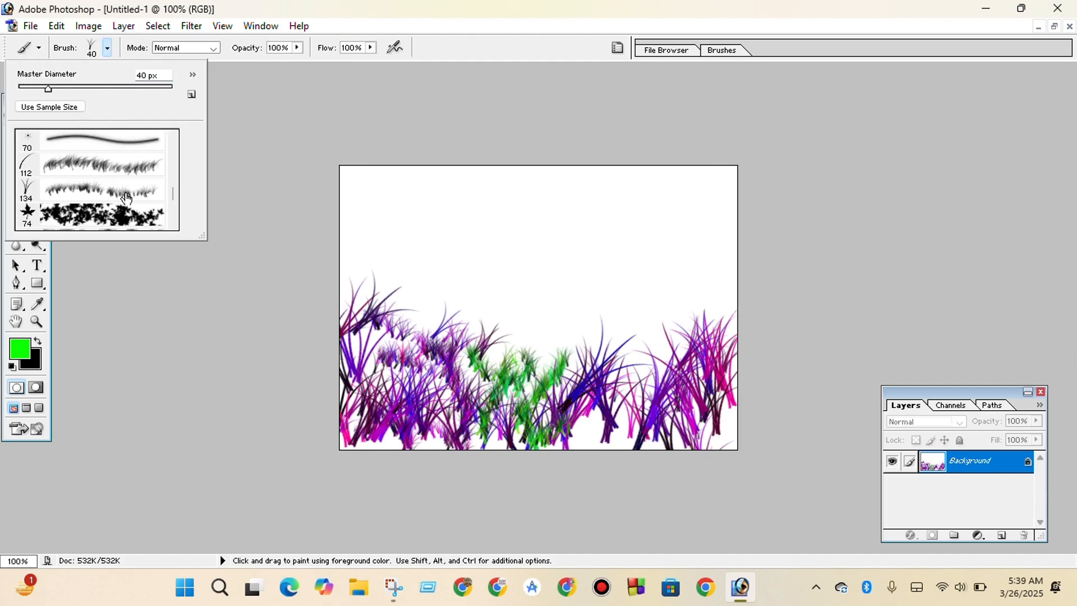
click(135, 214)
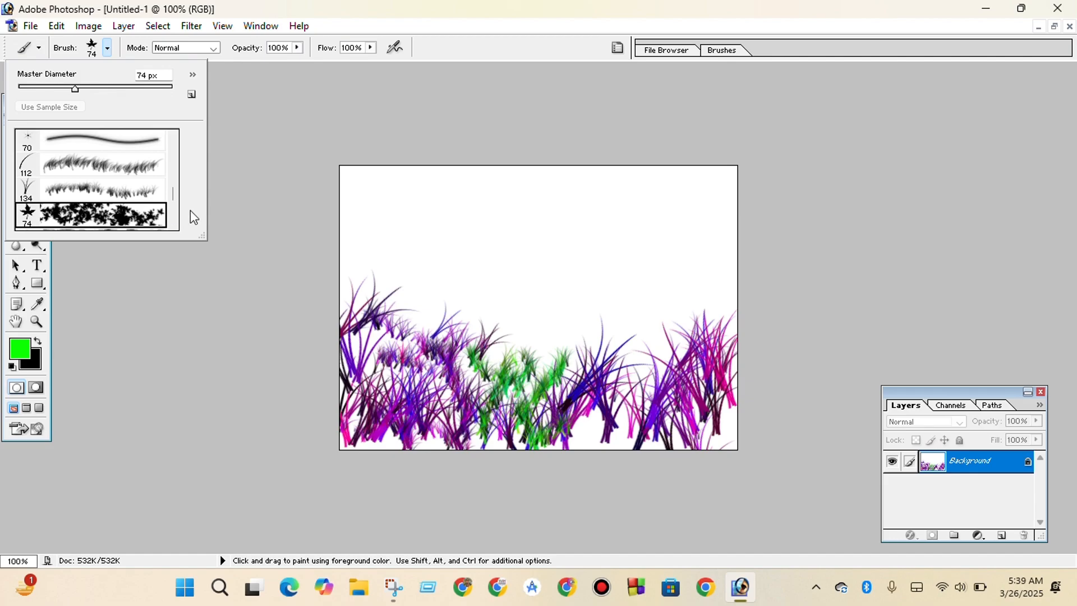
click(270, 121)
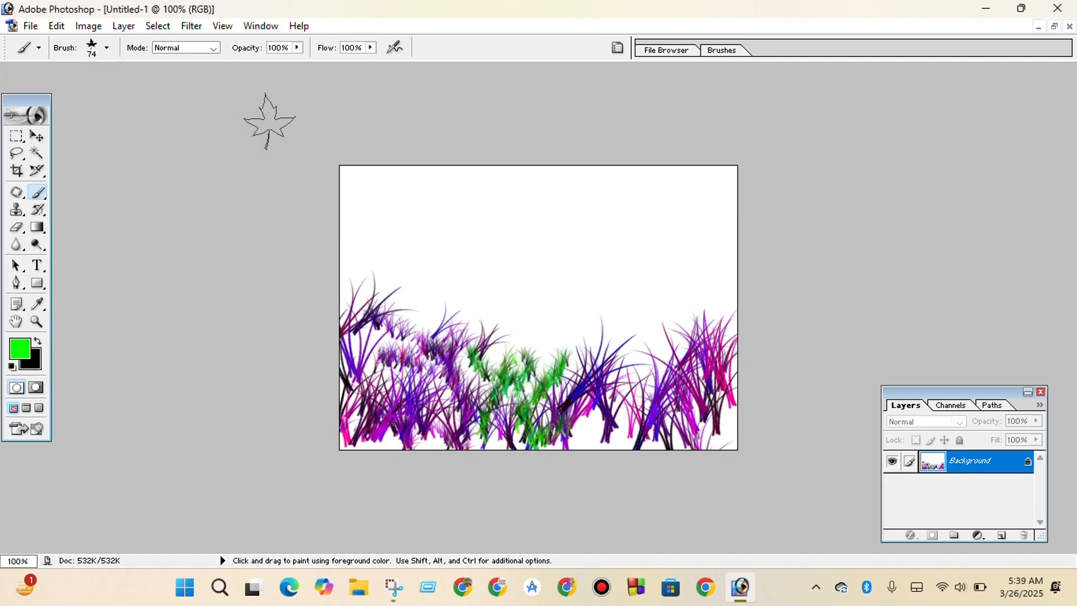
click(107, 49)
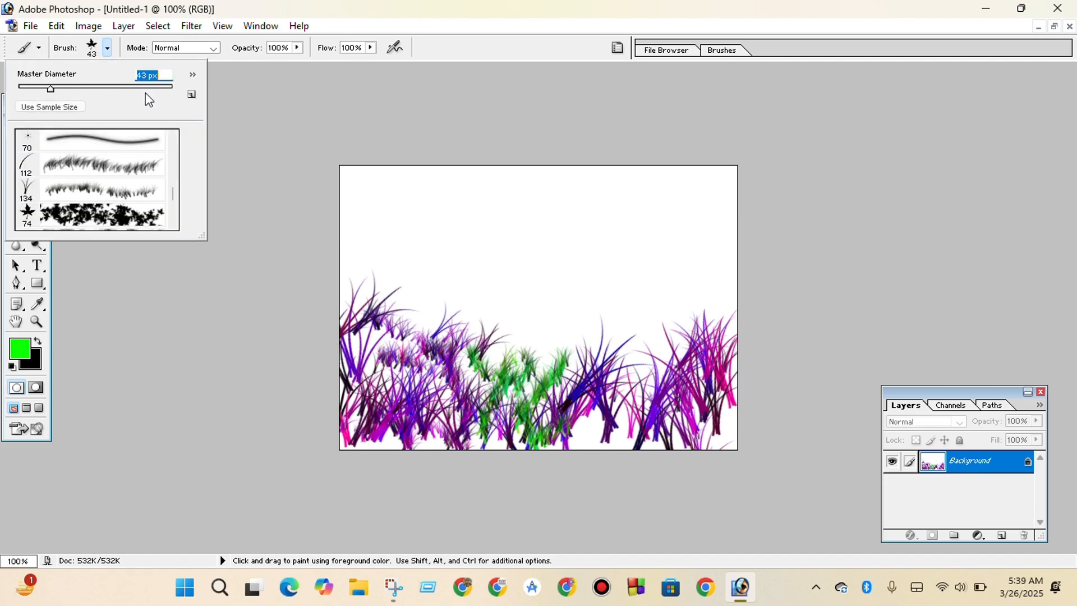
mouse_move(651, 220)
mouse_down()
mouse_move(609, 229)
mouse_move(583, 256)
mouse_move(512, 243)
mouse_up()
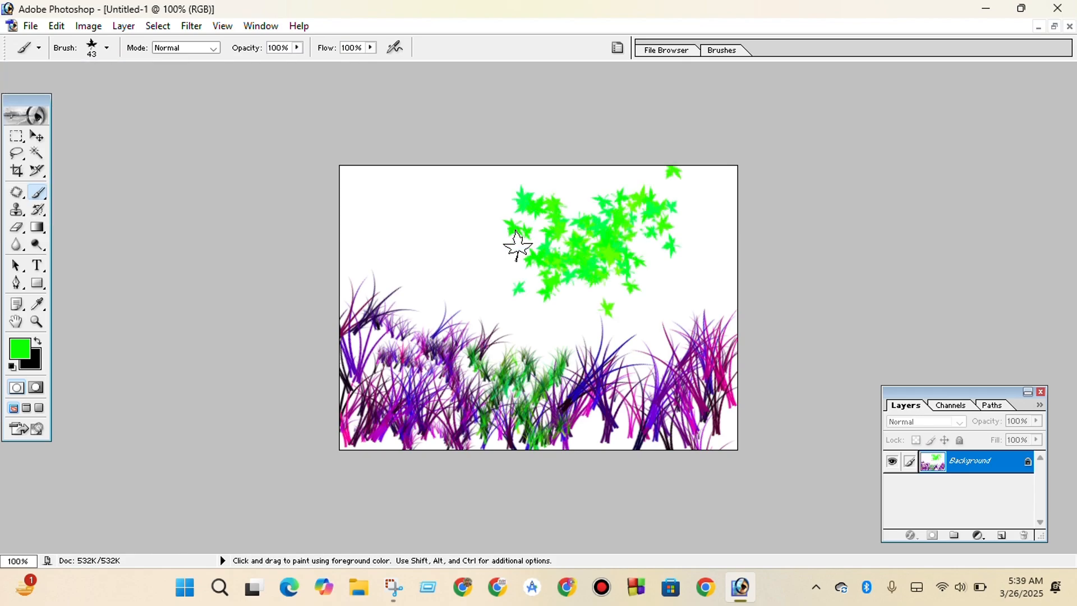
drag(398, 221, 444, 248)
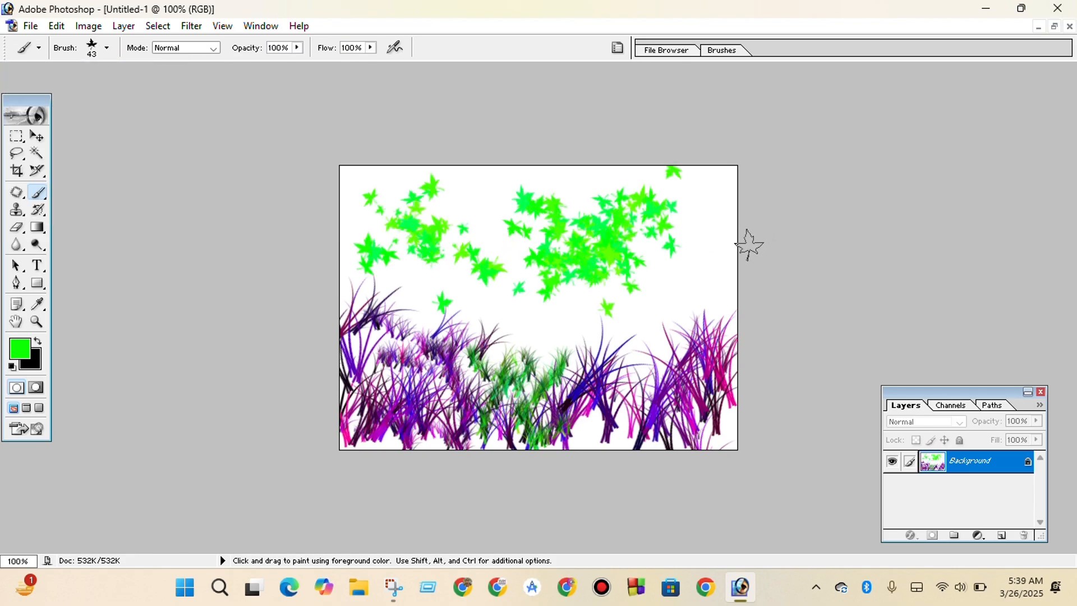
drag(747, 243, 690, 280)
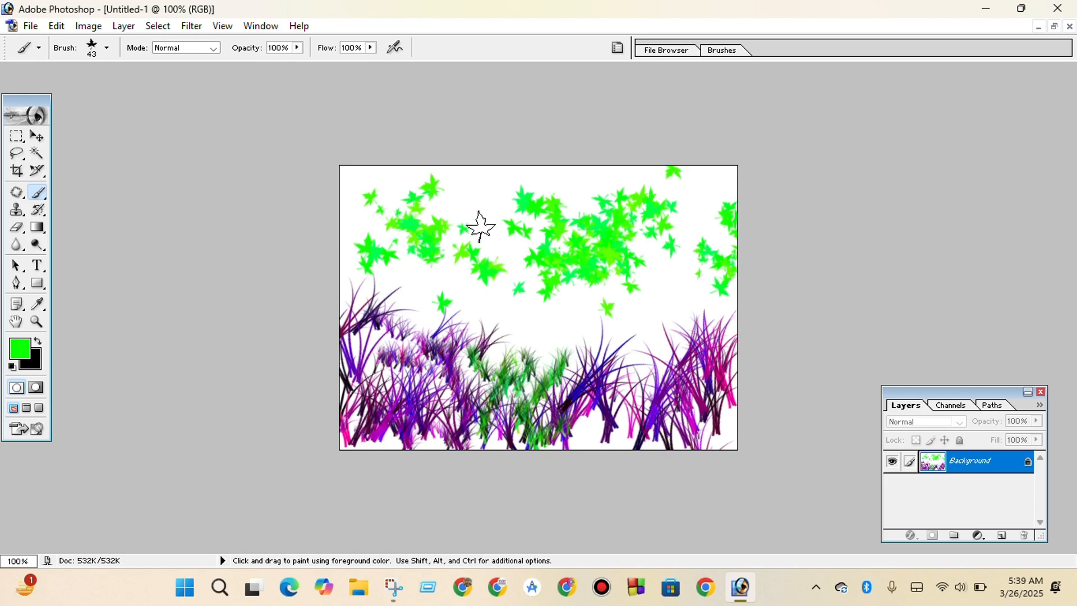
Choose the 95 px translucent leaf brush preset, reduce its diameter to 36 px, and paint pale green leaves across the canvas.
click(106, 48)
scroll(119, 157, down, 1)
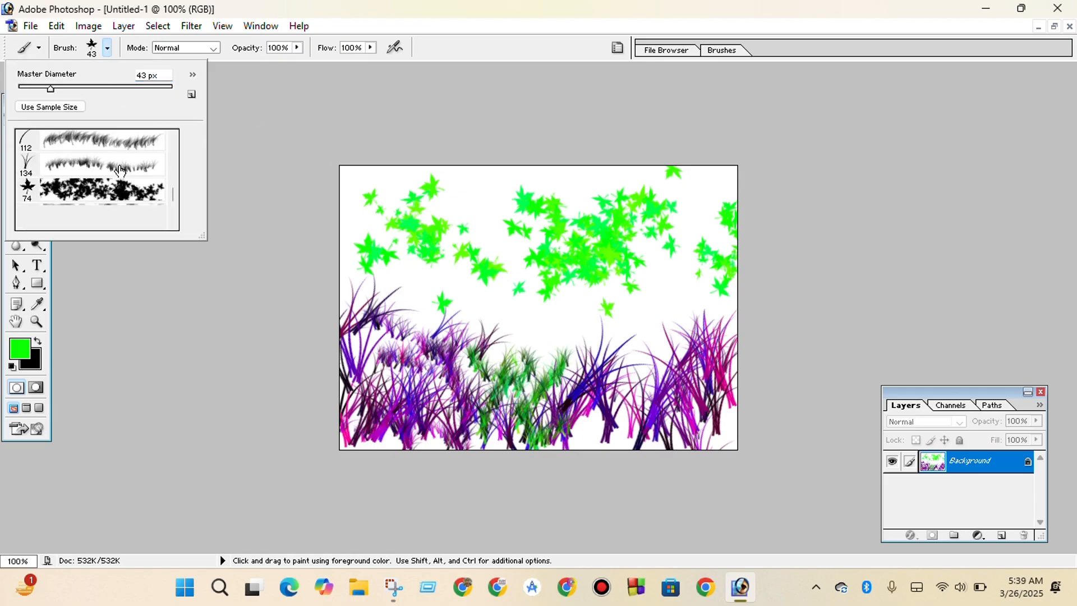
click(104, 214)
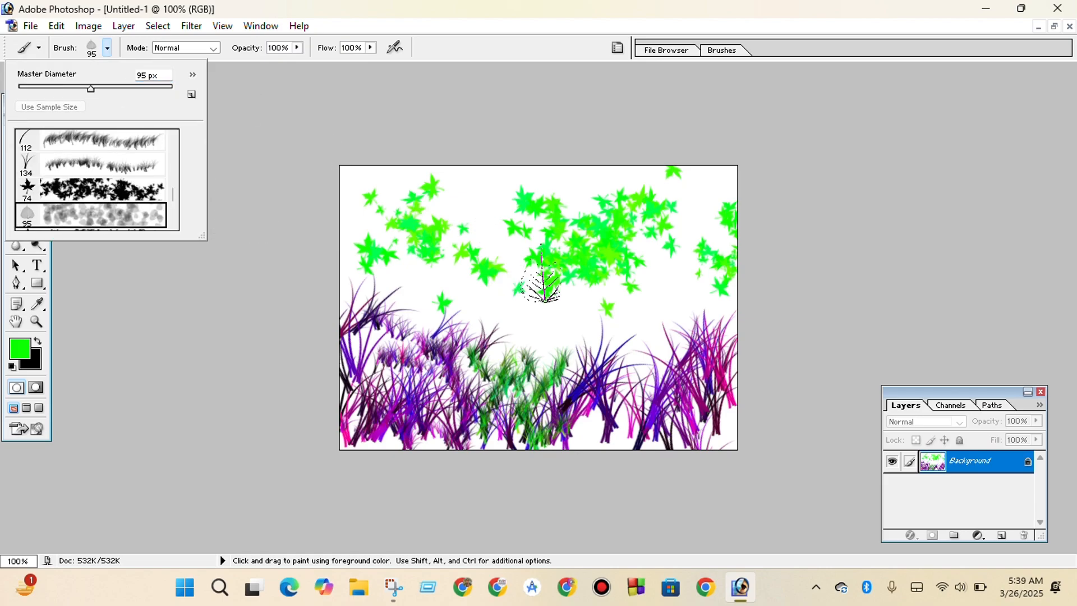
click(45, 88)
mouse_move(454, 184)
mouse_down()
mouse_move(507, 188)
mouse_move(516, 284)
mouse_move(415, 280)
mouse_move(535, 311)
mouse_move(639, 314)
mouse_move(629, 336)
mouse_move(460, 393)
mouse_move(690, 412)
mouse_move(712, 314)
mouse_move(678, 219)
mouse_move(636, 234)
mouse_move(572, 171)
mouse_move(410, 179)
mouse_move(365, 219)
mouse_move(352, 214)
mouse_up()
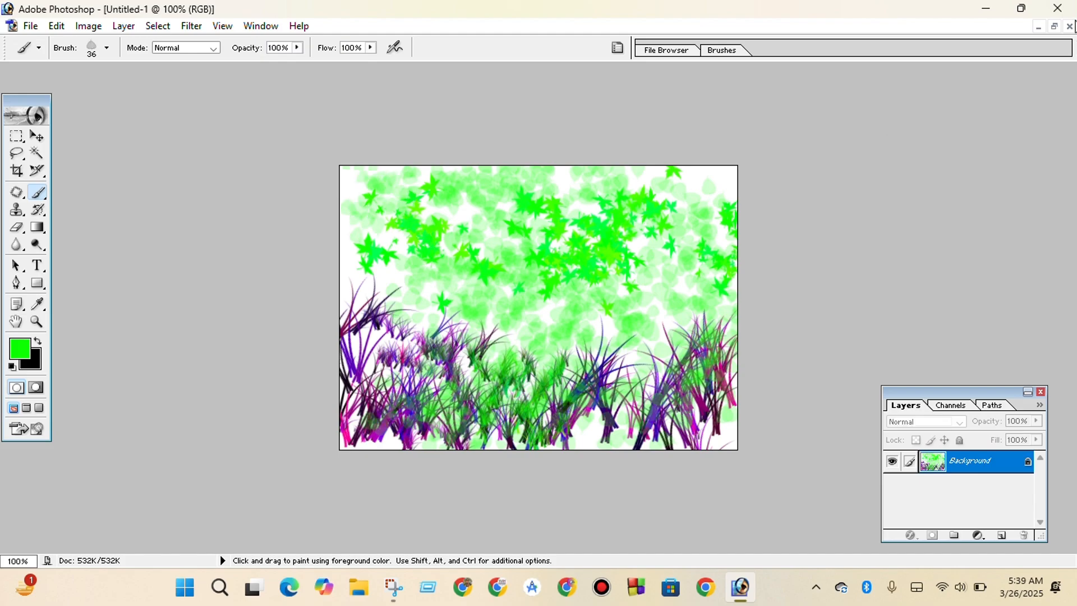
Close the painted document without saving and switch from the Brush tool to the Pencil tool.
click(1070, 27)
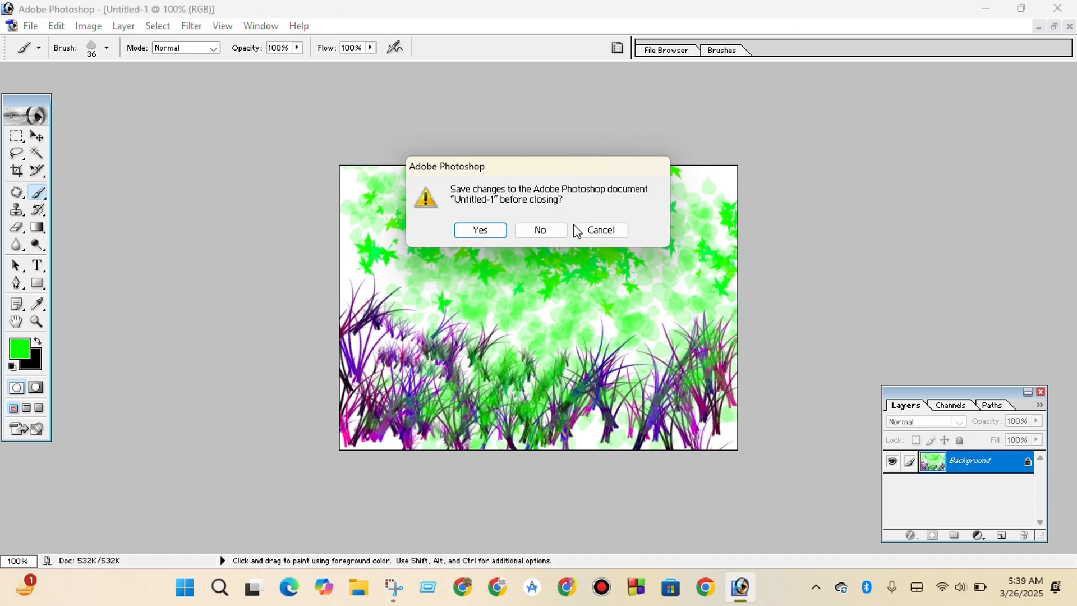
click(542, 230)
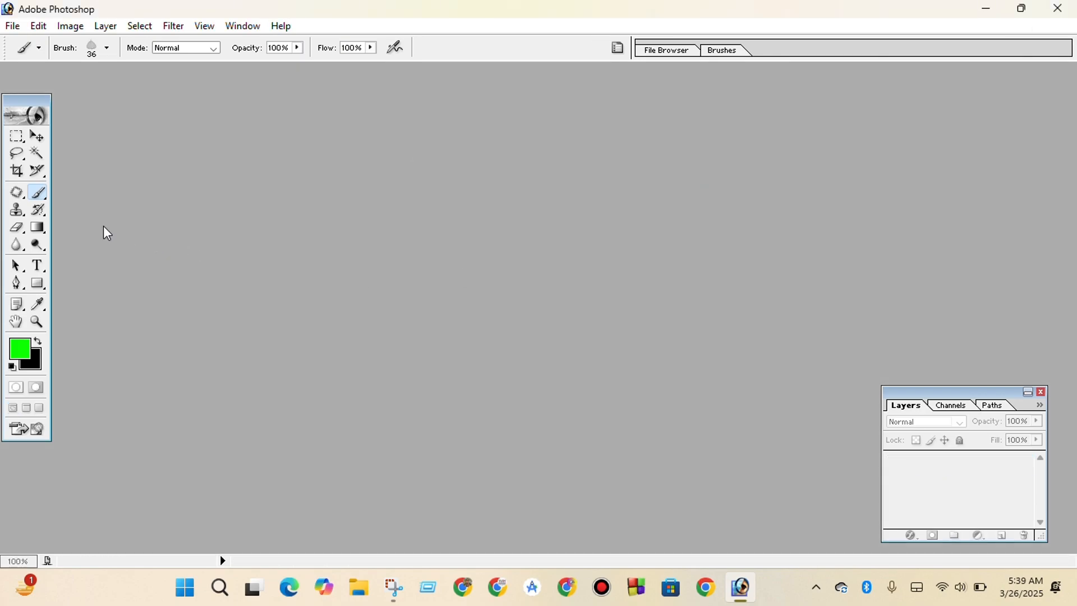
right_click(39, 200)
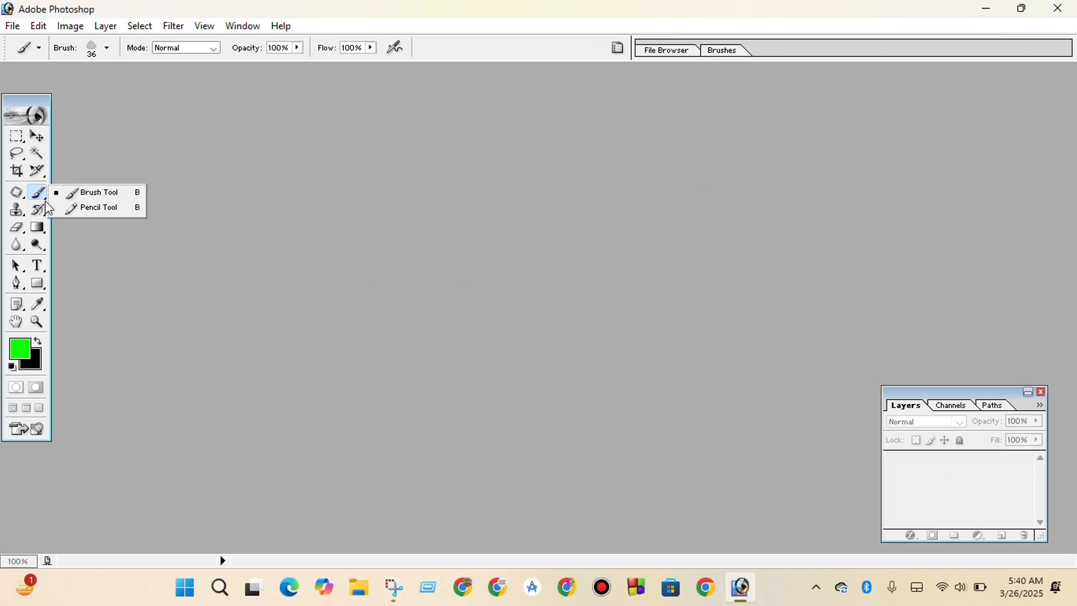
click(111, 211)
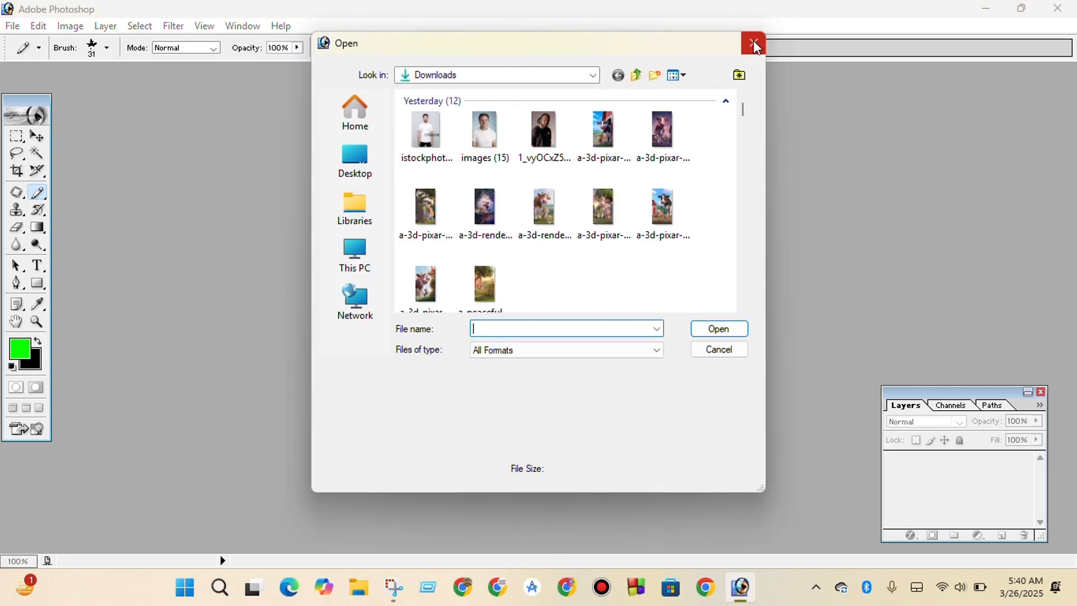
Dismiss the file-opening dialog and create a blank white RGB document at the default size of 7 × 5 inches, 72 pixels/inch.
click(755, 45)
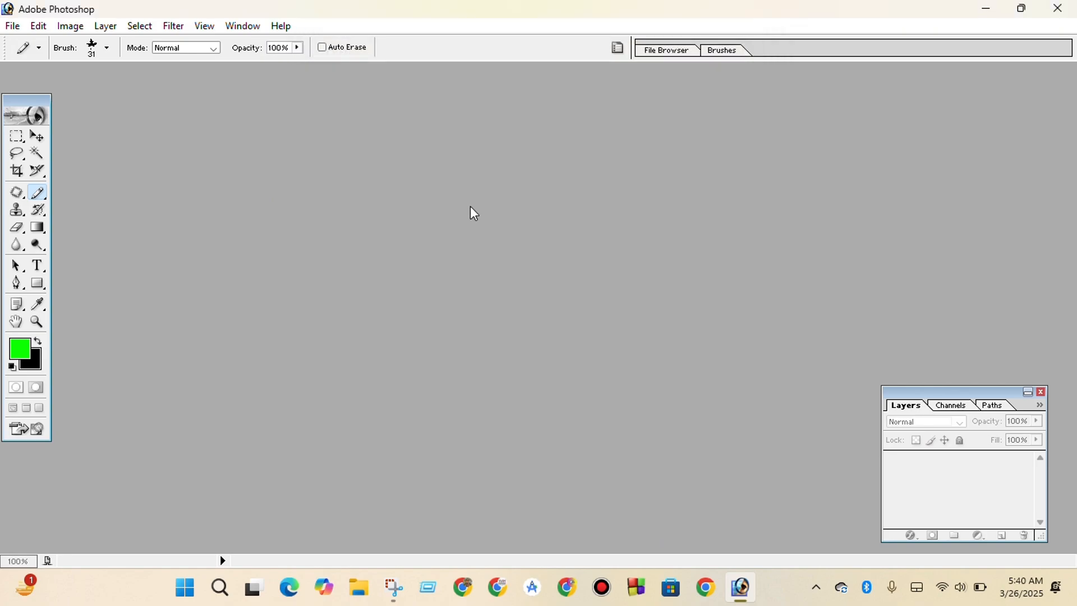
key(ctrl+n)
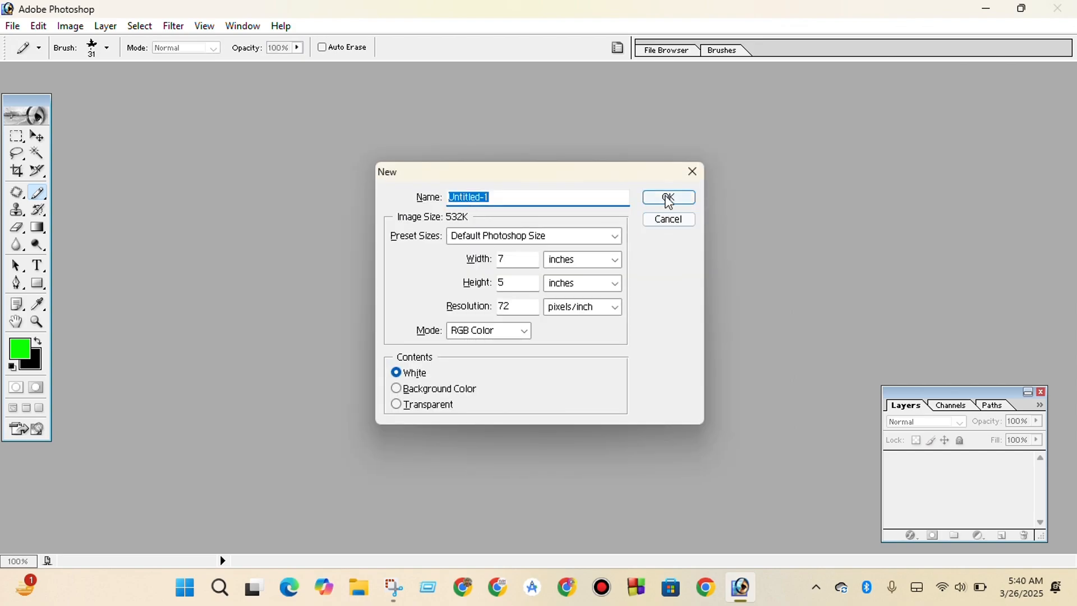
click(667, 197)
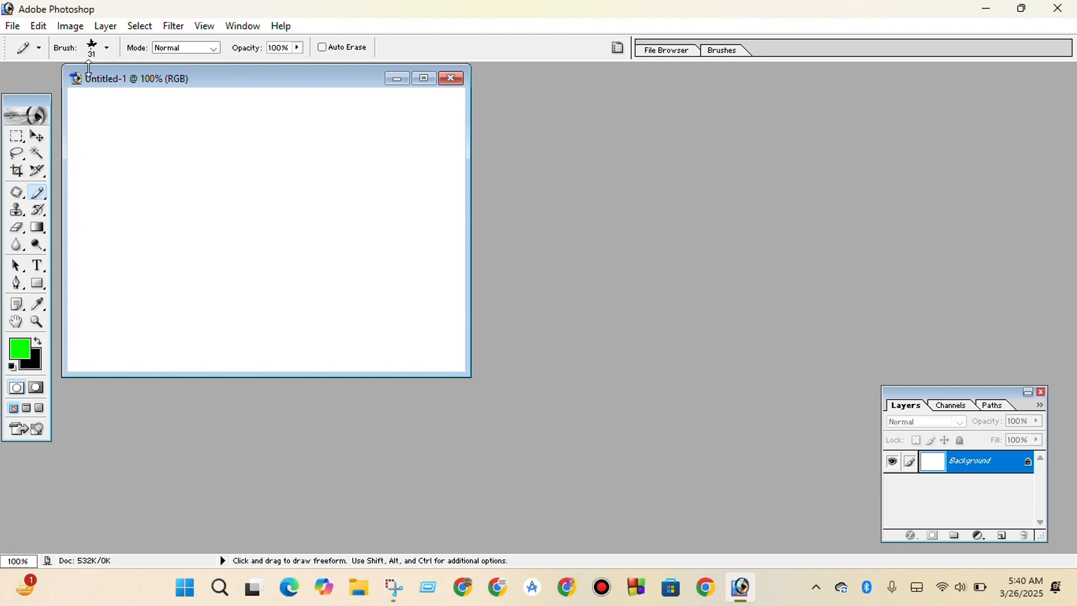
Choose the 74 px maple-leaf preset for the Pencil tool, set its diameter to 27 px, and maximize the blank document.
click(108, 49)
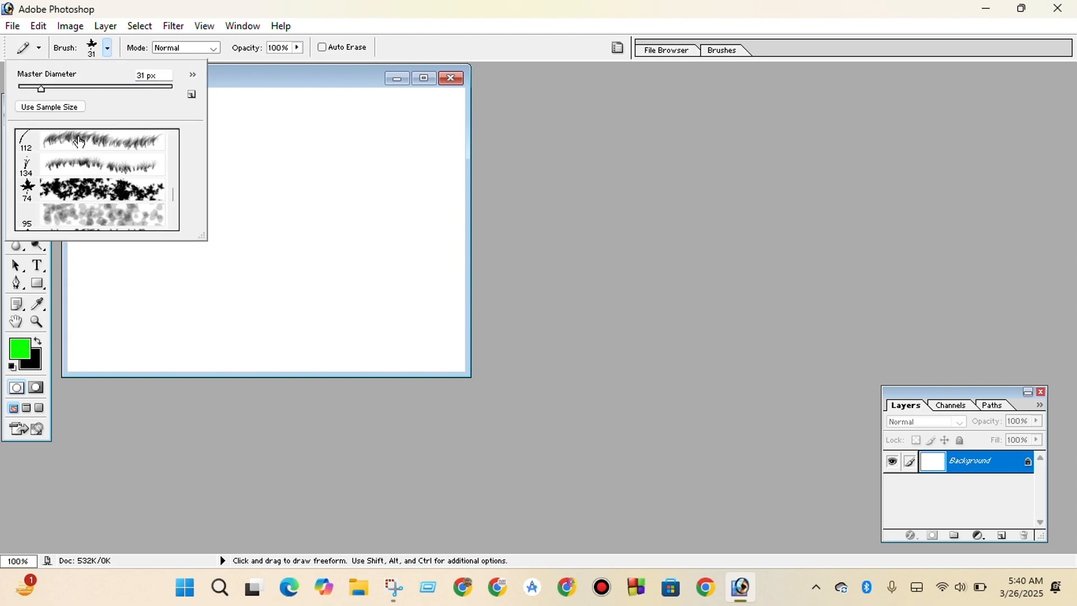
click(79, 190)
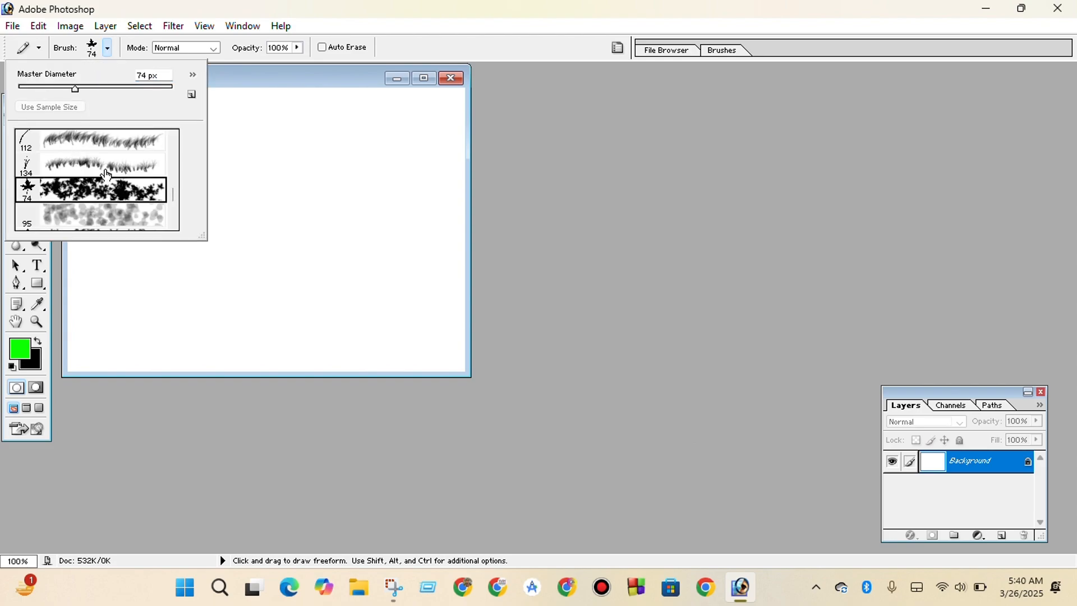
drag(47, 87, 37, 88)
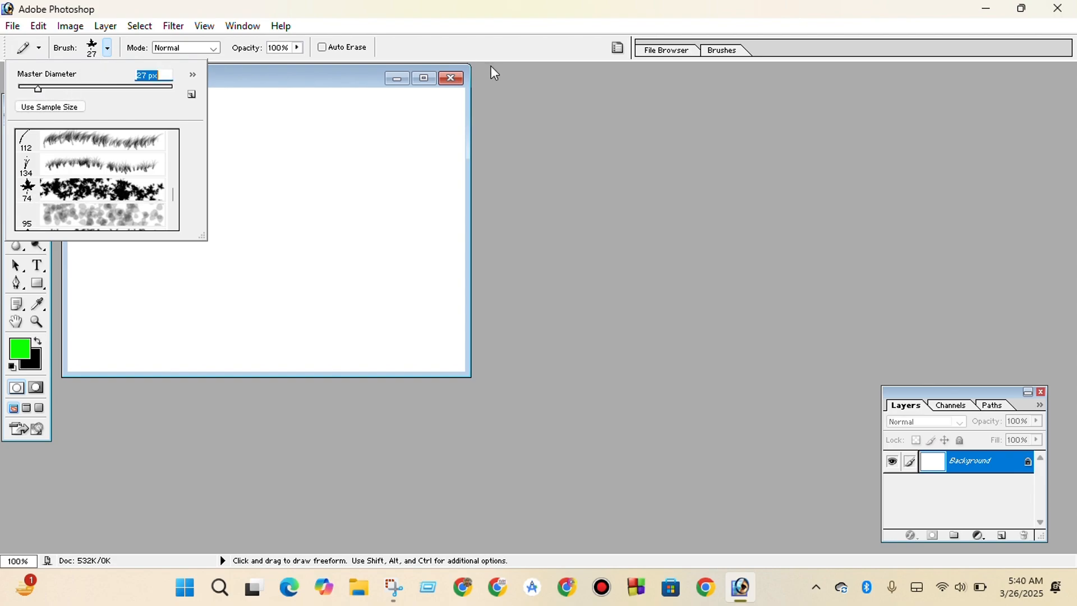
click(424, 79)
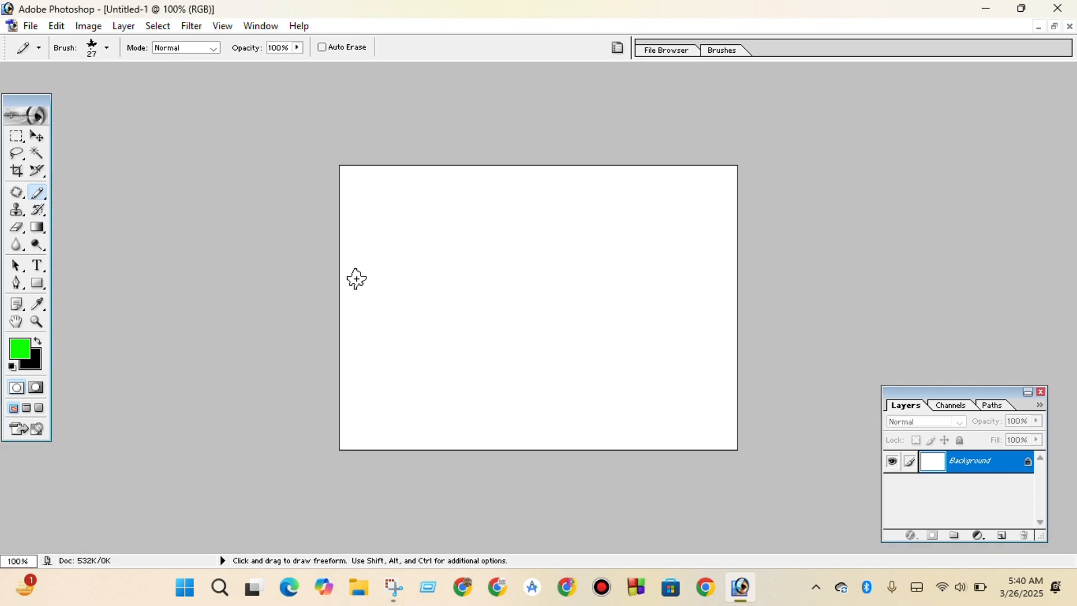
Paint bright green maple leaves with the Pencil tool in a large cluster over the canvas's upper-left area and a small one beside it.
mouse_move(355, 279)
mouse_down()
mouse_move(452, 306)
mouse_move(492, 300)
mouse_move(504, 269)
mouse_move(530, 265)
mouse_up()
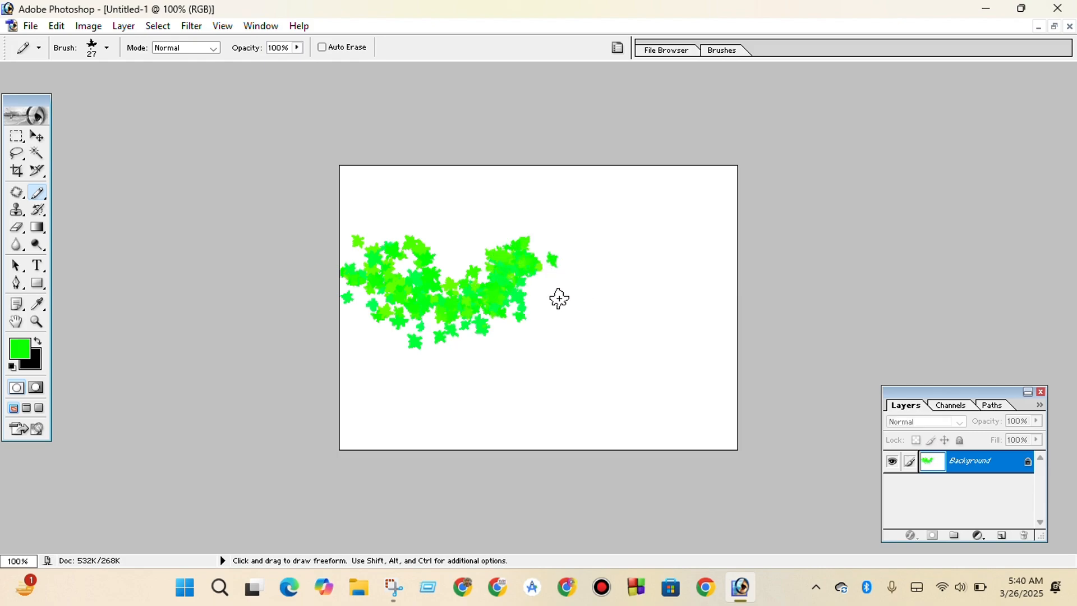
drag(442, 234, 491, 223)
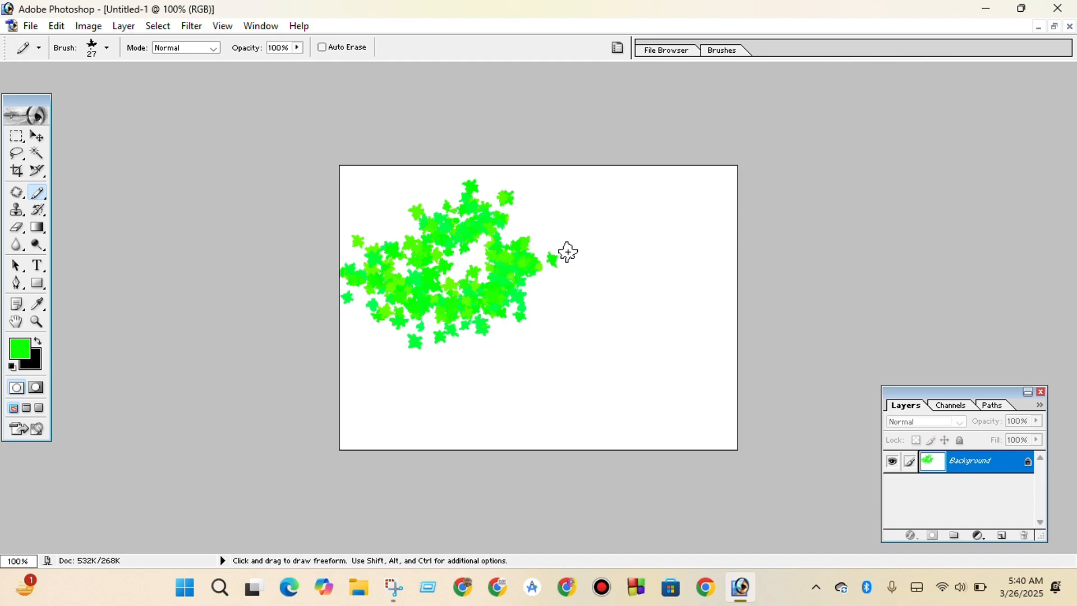
drag(582, 249, 662, 257)
Choose the 134 px grass preset for the Pencil tool, set its diameter to 45 px, and paint a wavy grass band along the canvas's lower edge.
click(106, 47)
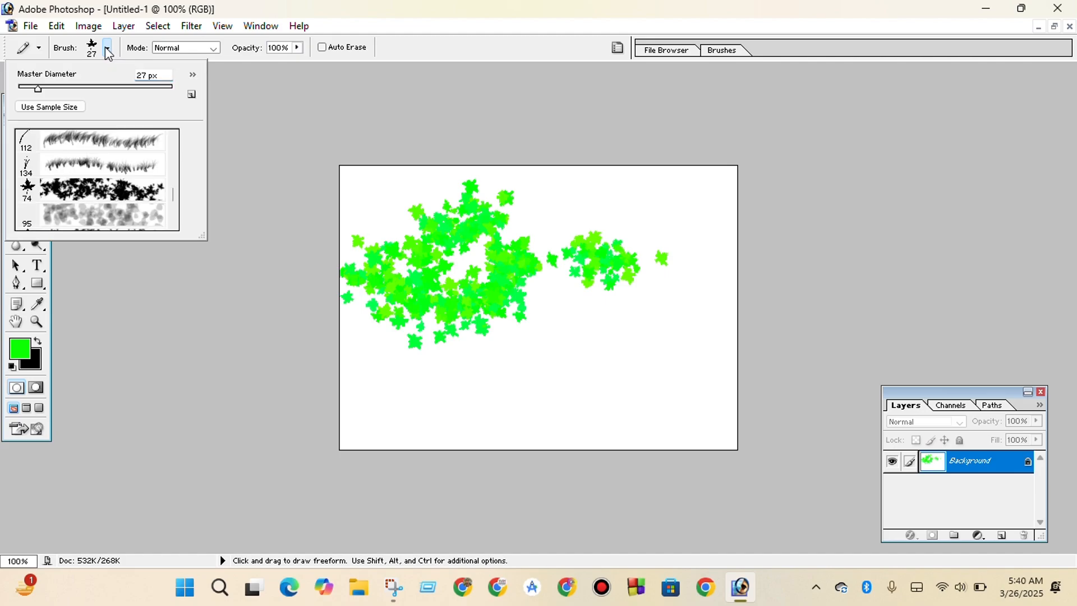
click(69, 167)
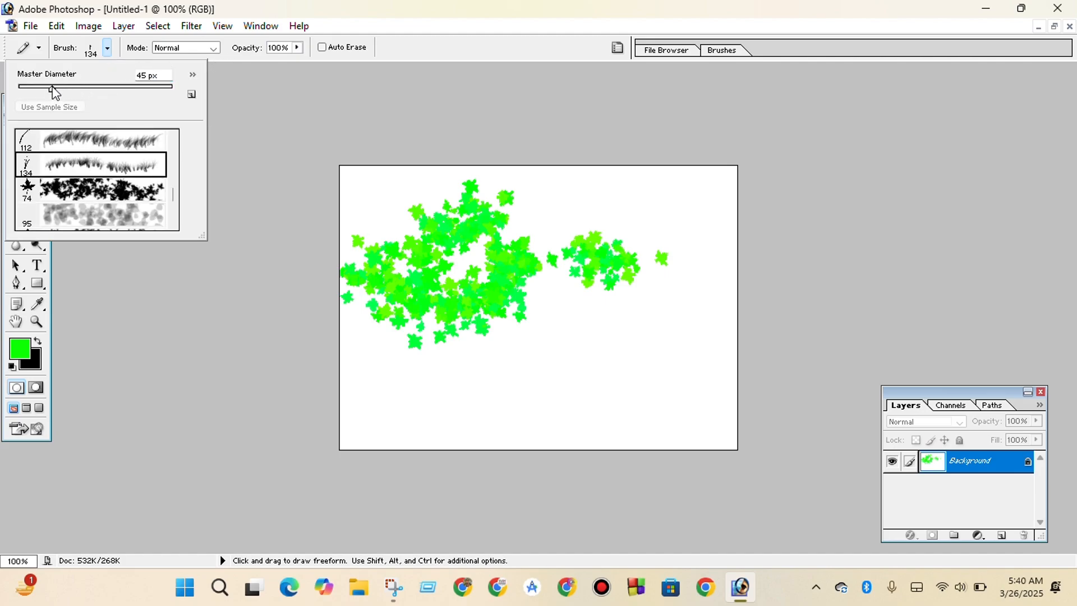
mouse_move(343, 398)
mouse_down()
mouse_move(409, 413)
mouse_move(432, 430)
mouse_move(484, 386)
mouse_move(527, 439)
mouse_move(567, 398)
mouse_move(582, 410)
mouse_move(580, 439)
mouse_move(628, 452)
mouse_move(635, 429)
mouse_move(687, 387)
mouse_move(672, 362)
mouse_move(617, 384)
mouse_move(654, 333)
mouse_up()
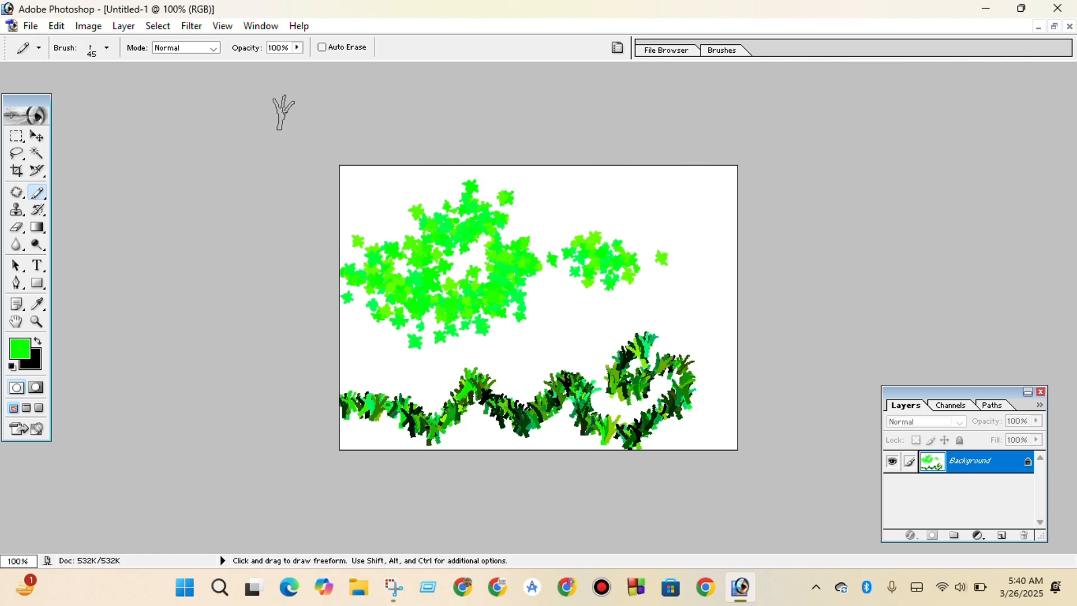
Set the Pencil opacity to 50%, paint translucent grass winding across the canvas's upper-right area, and switch to the Brush tool.
click(297, 48)
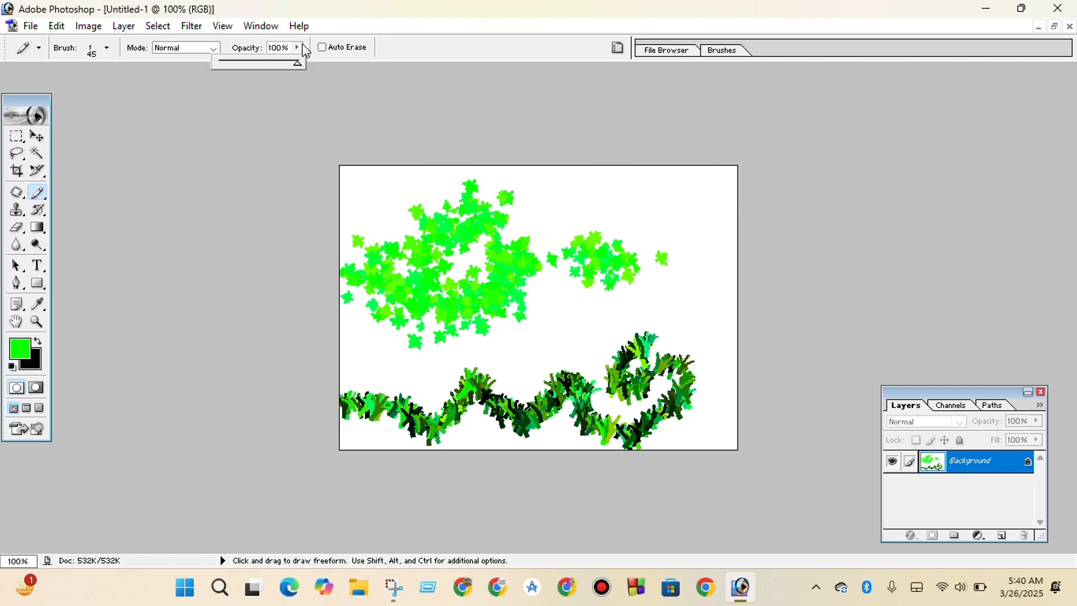
click(257, 62)
mouse_move(589, 192)
mouse_down()
mouse_move(683, 218)
mouse_move(690, 241)
mouse_move(490, 245)
mouse_move(593, 298)
mouse_move(664, 297)
mouse_move(510, 334)
mouse_up()
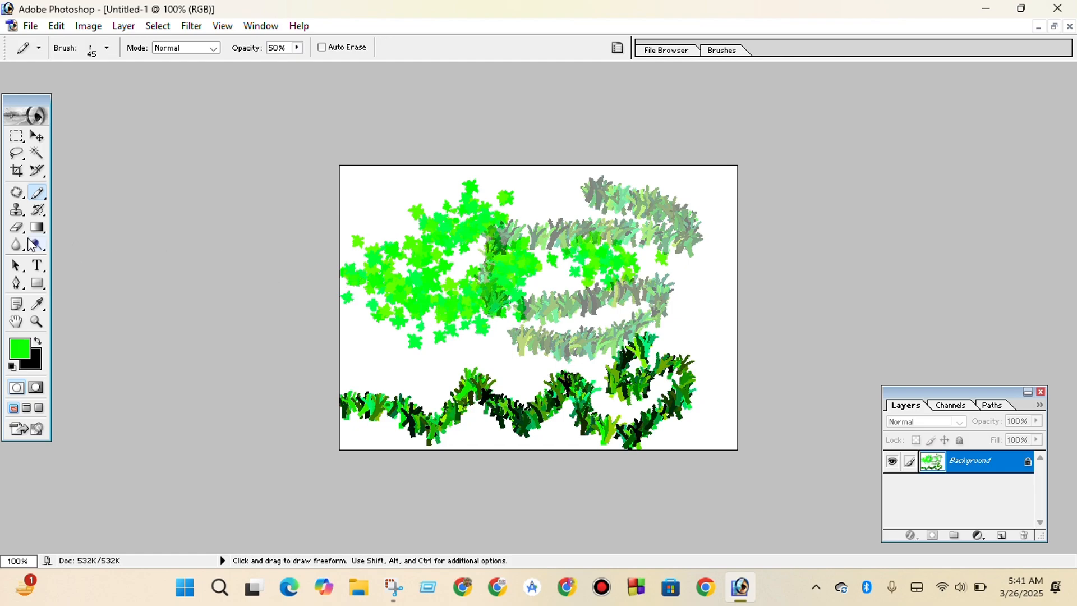
drag(36, 195, 69, 190)
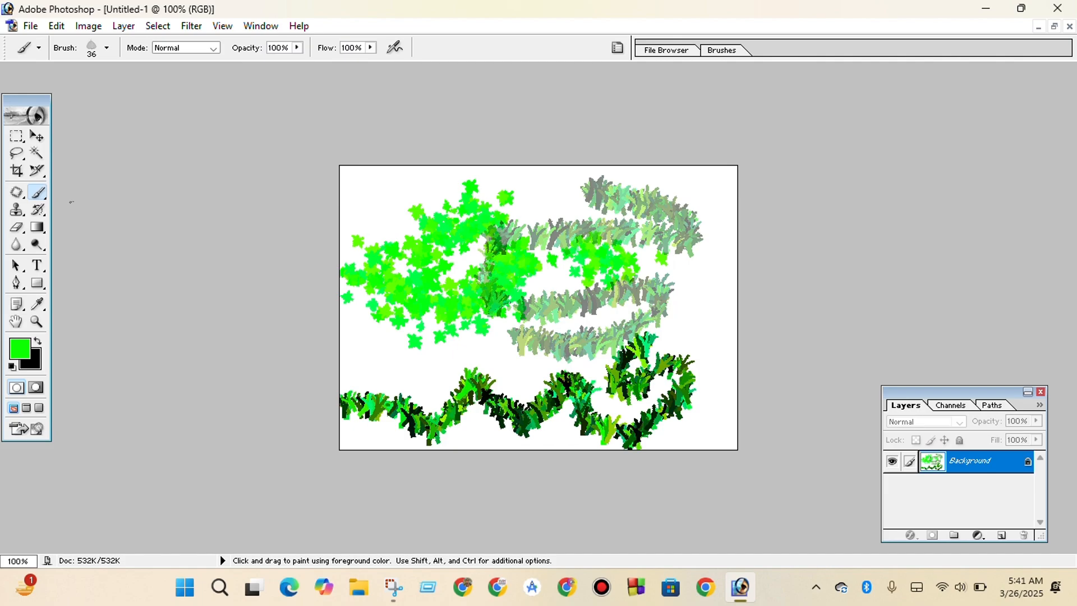